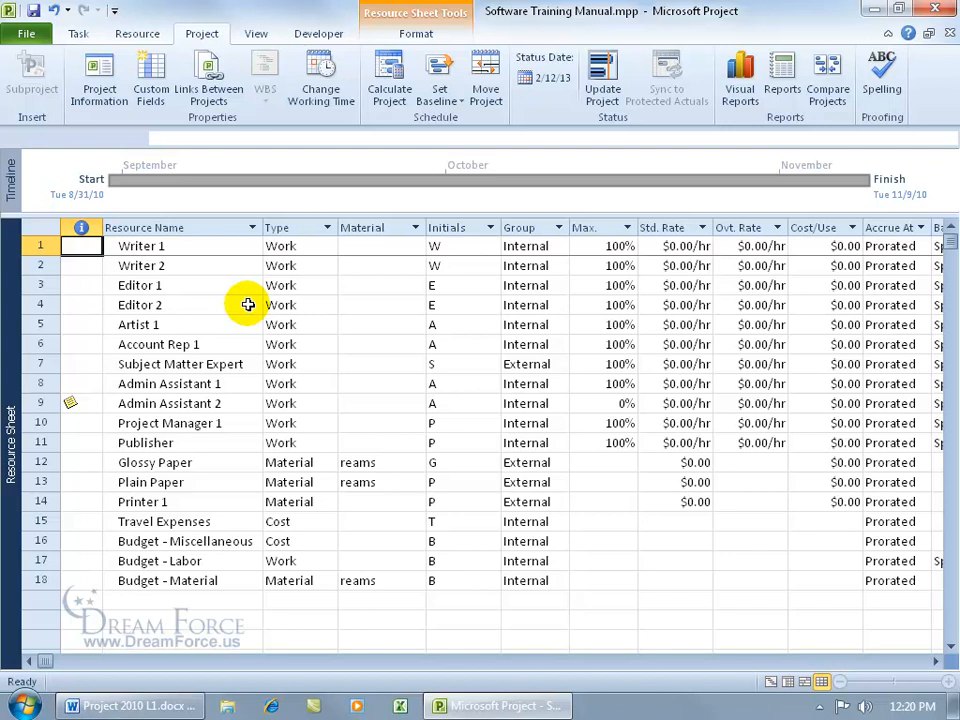
- Lower Writer 1's maximum units to 50% and restore them to 100%
left_click(248, 304)
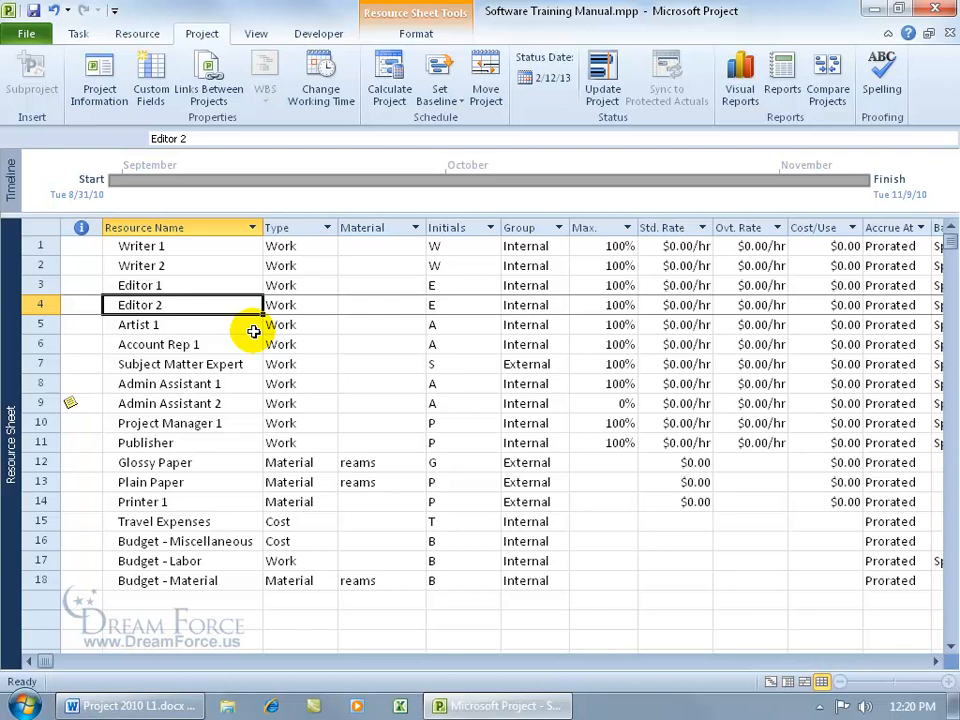
left_click(596, 247)
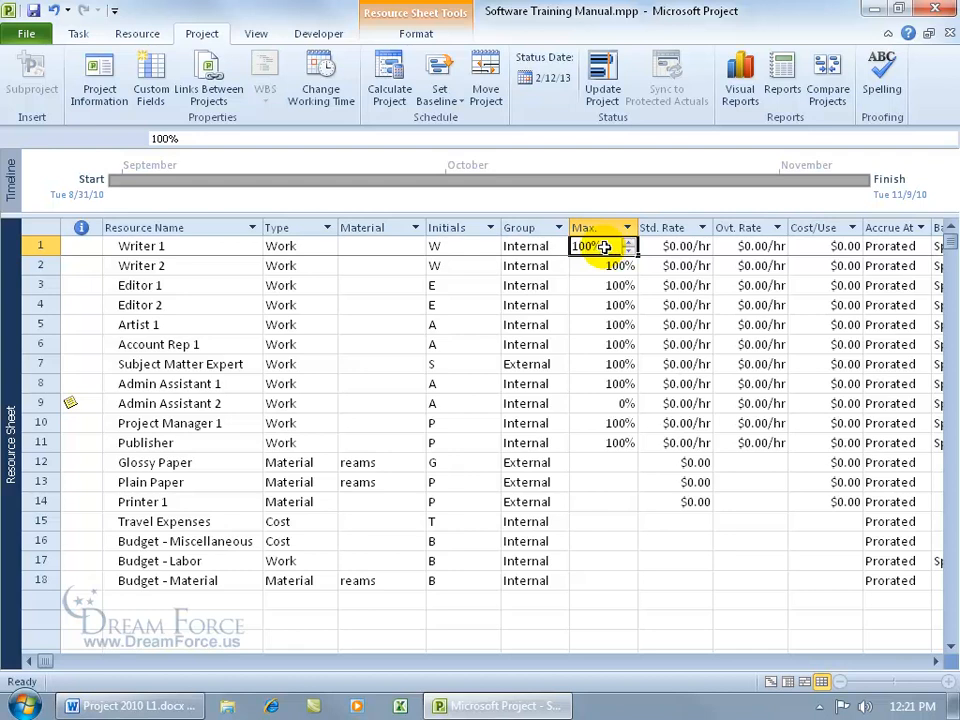
left_click(629, 251)
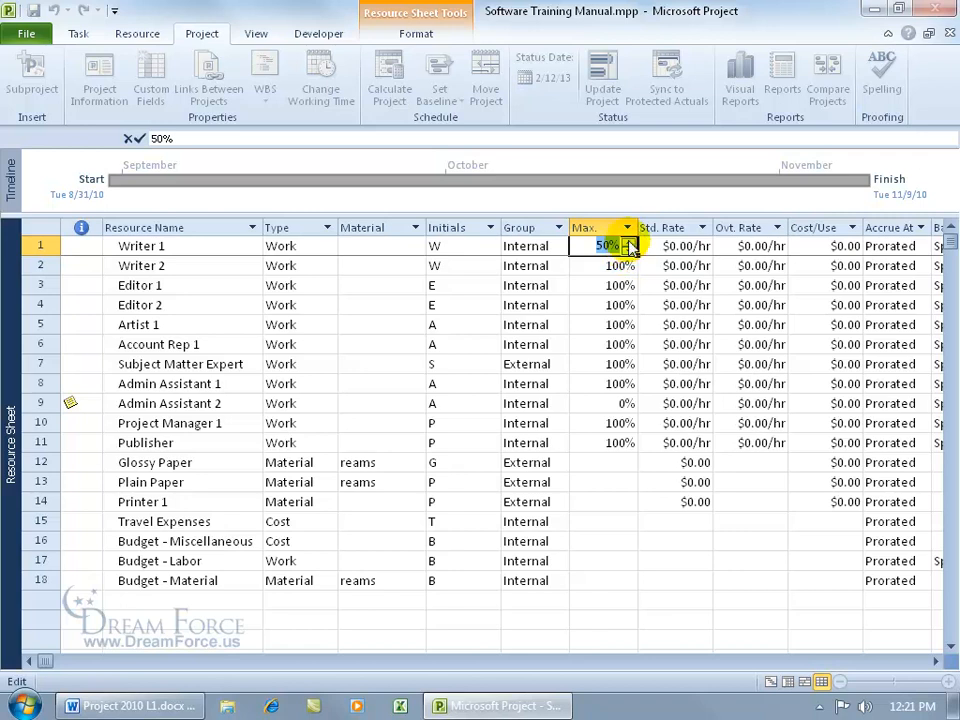
left_click(628, 243)
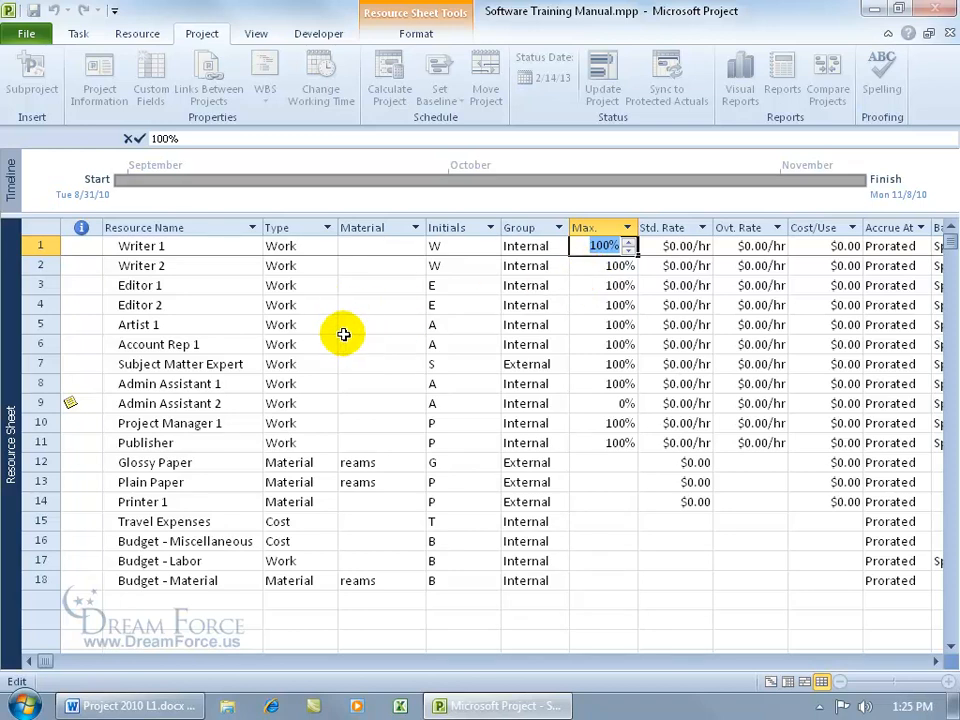
- Finish editing the maximum units cell and switch from the Resource Sheet to the Gantt Chart view
right_click(12, 338)
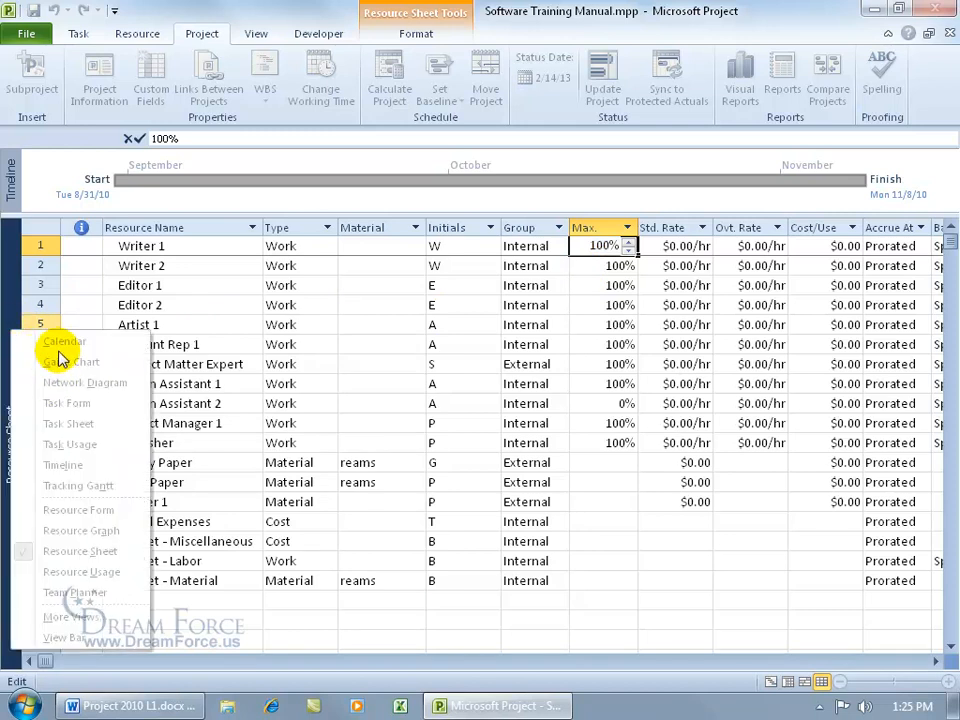
left_click(581, 281)
left_click(591, 320)
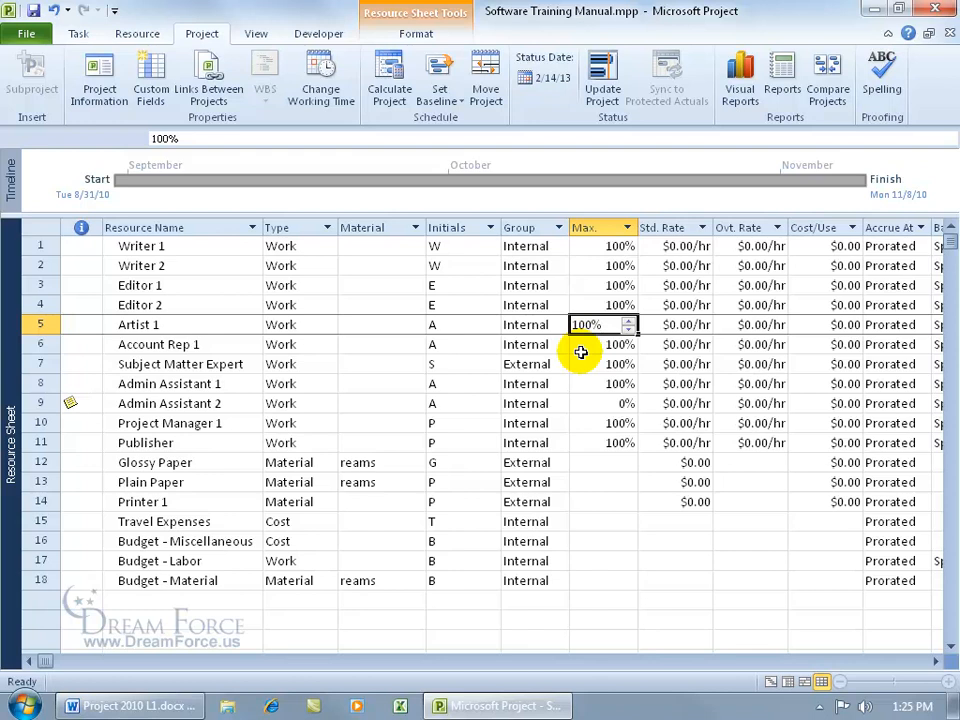
right_click(10, 322)
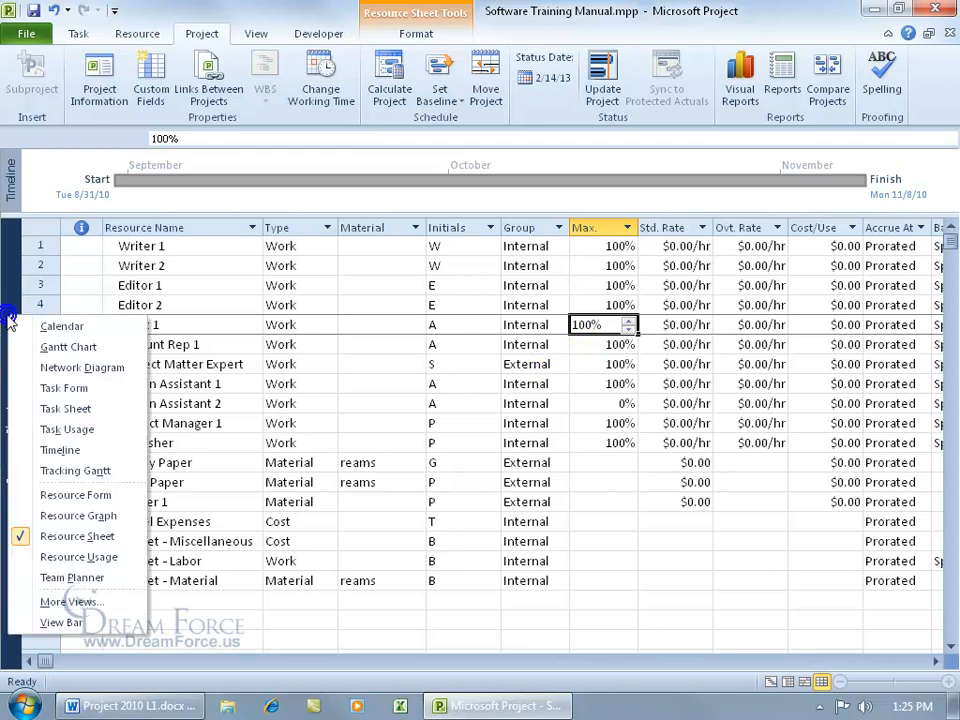
left_click(55, 350)
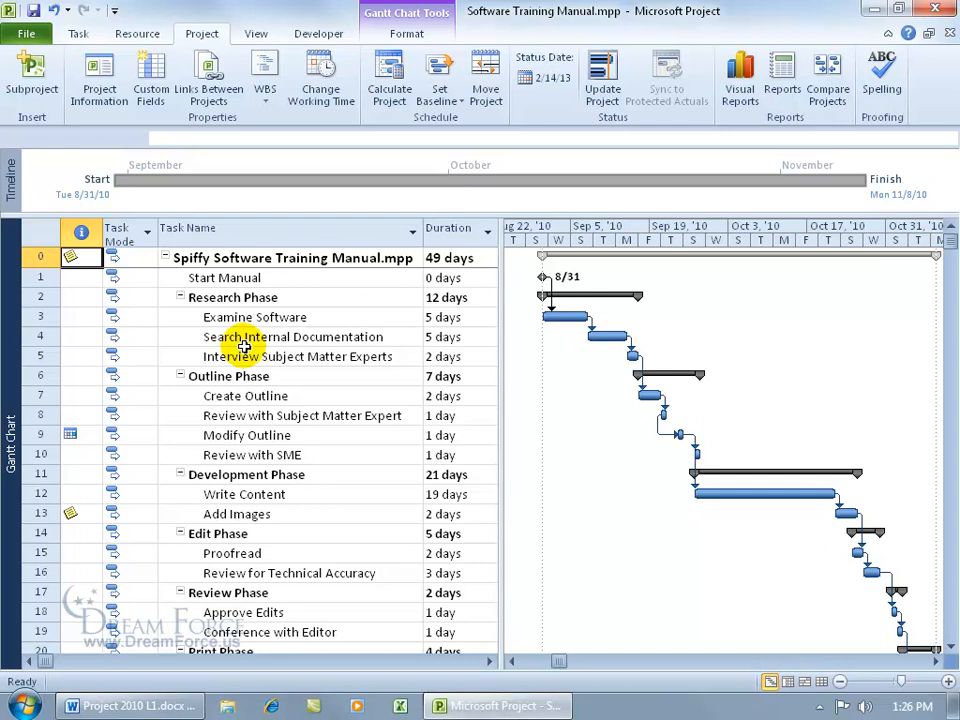
- Assign the Writer 1 resource to the Examine Software task using Assign Resources
left_click(262, 319)
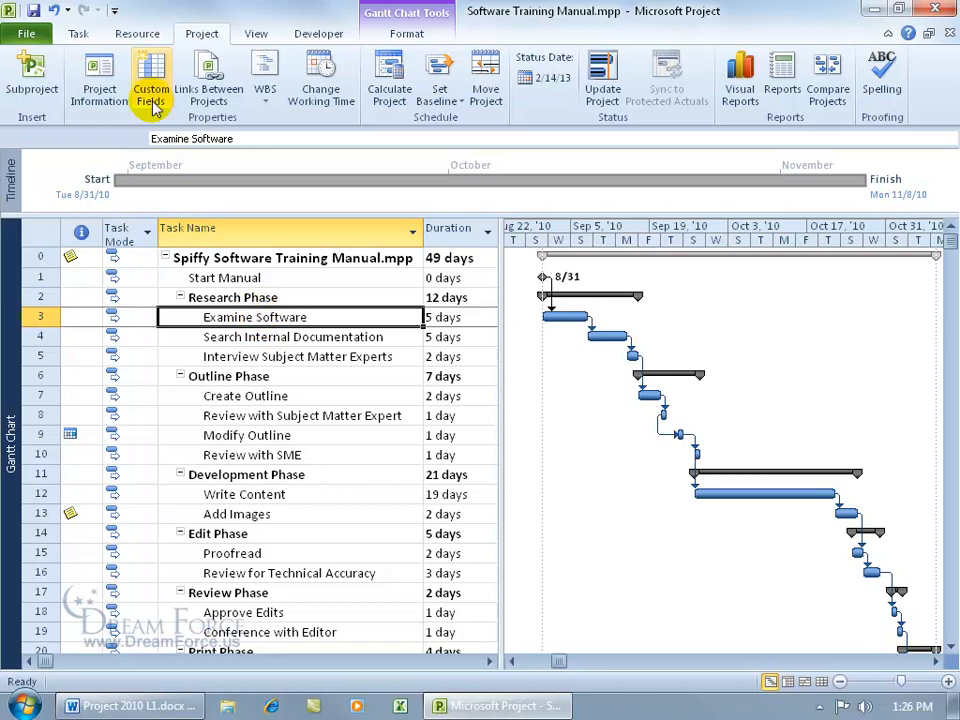
left_click(137, 33)
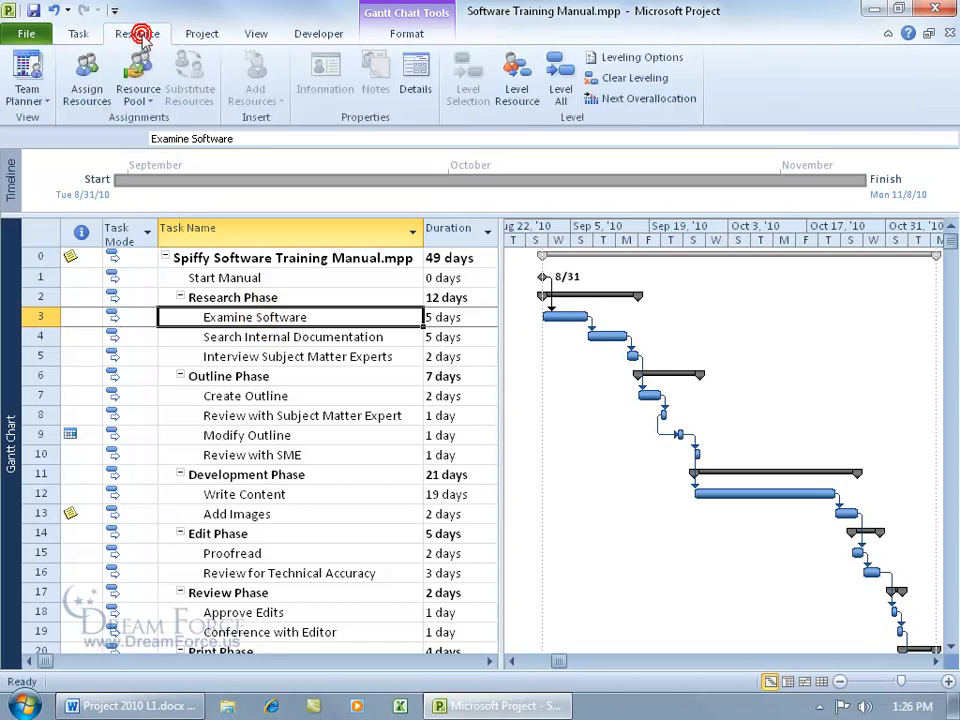
left_click(87, 97)
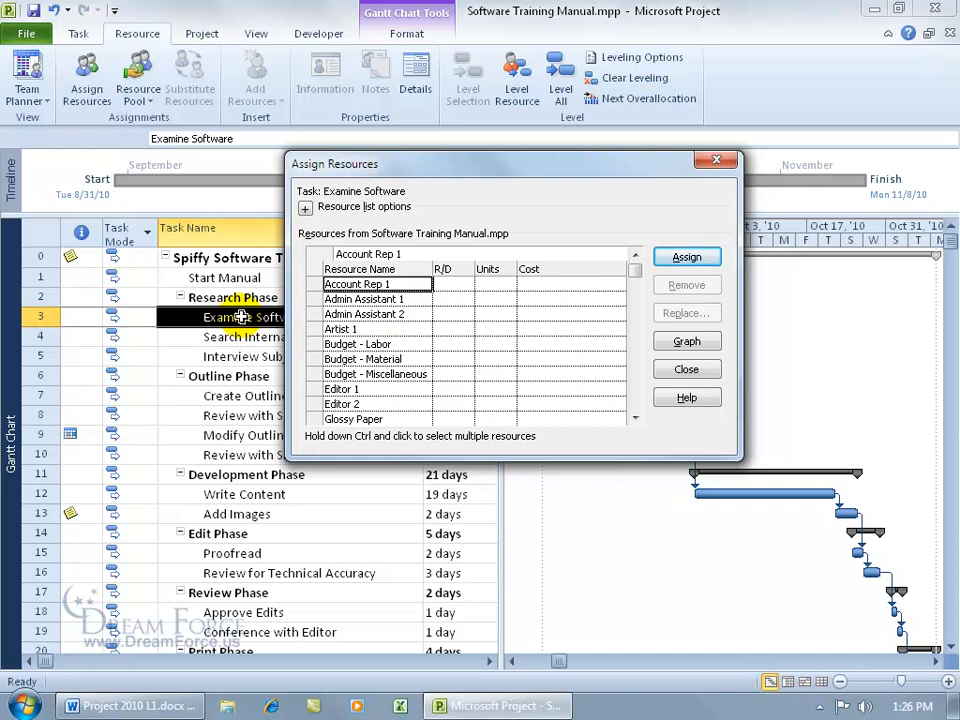
left_click_drag(634, 419, 637, 421)
left_click(400, 389)
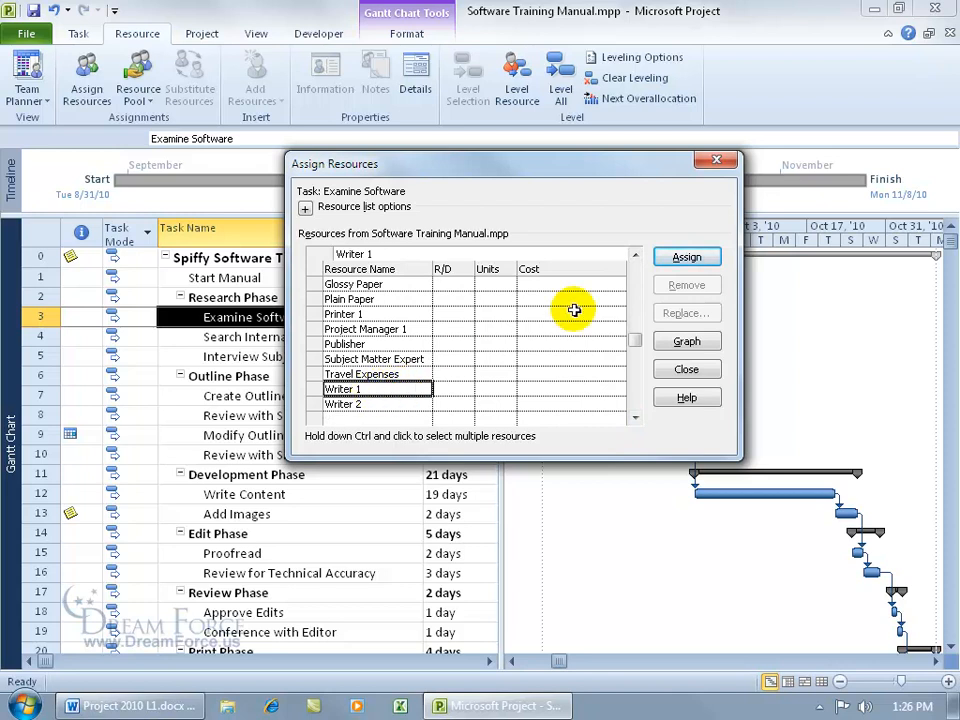
left_click(681, 259)
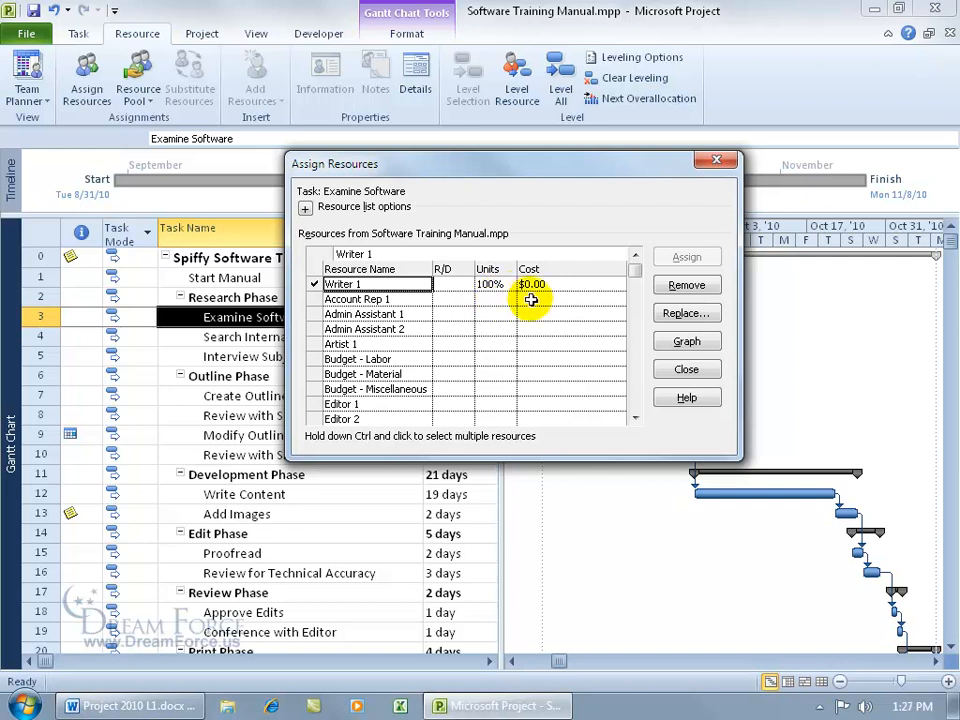
left_click(684, 369)
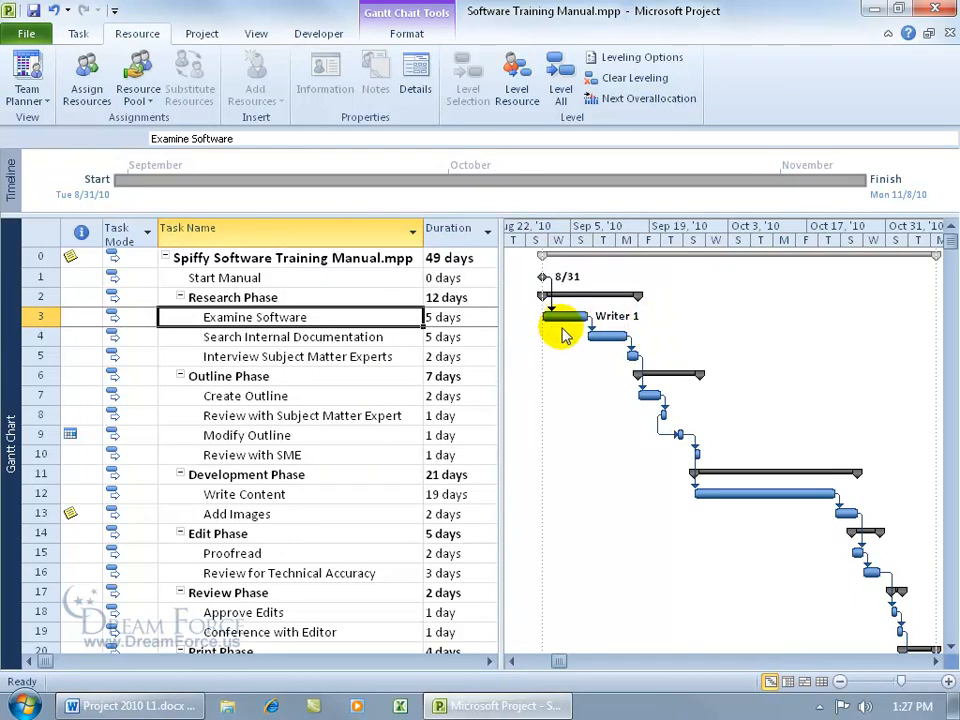
- Remove Writer 1 from the Examine Software task using Assign Resources
left_click(489, 662)
left_click(489, 662)
left_click(489, 662)
left_click(489, 662)
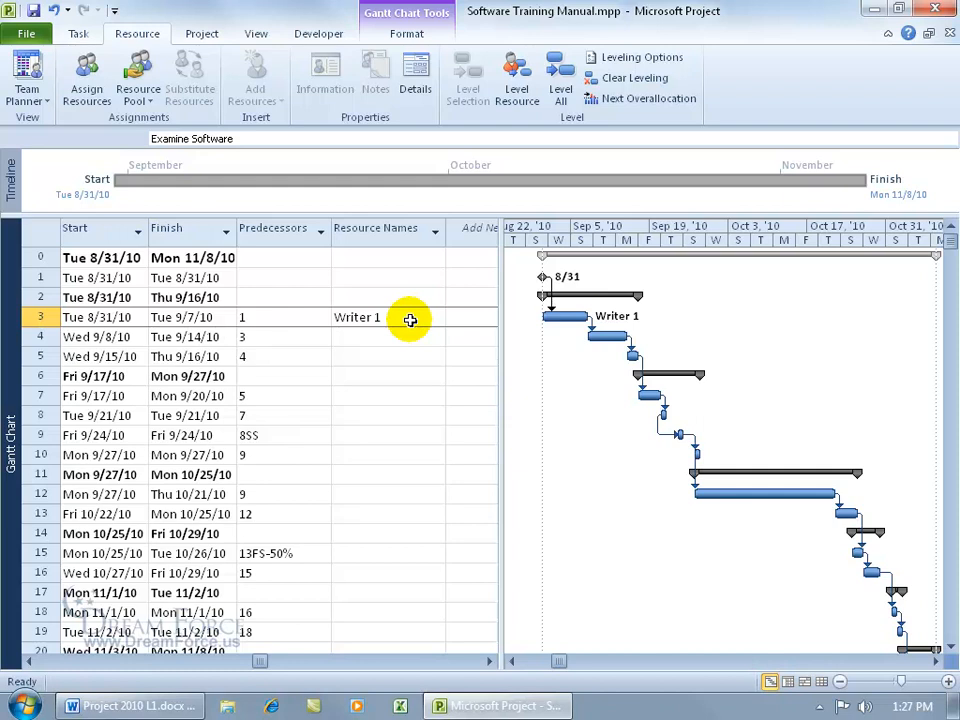
left_click(86, 78)
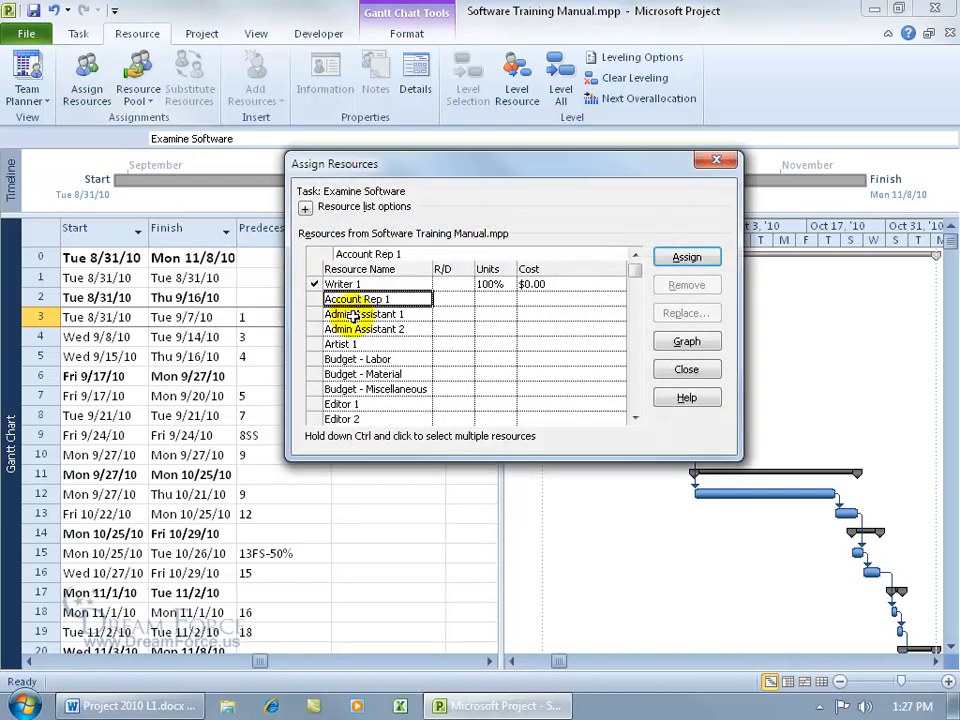
left_click(368, 284)
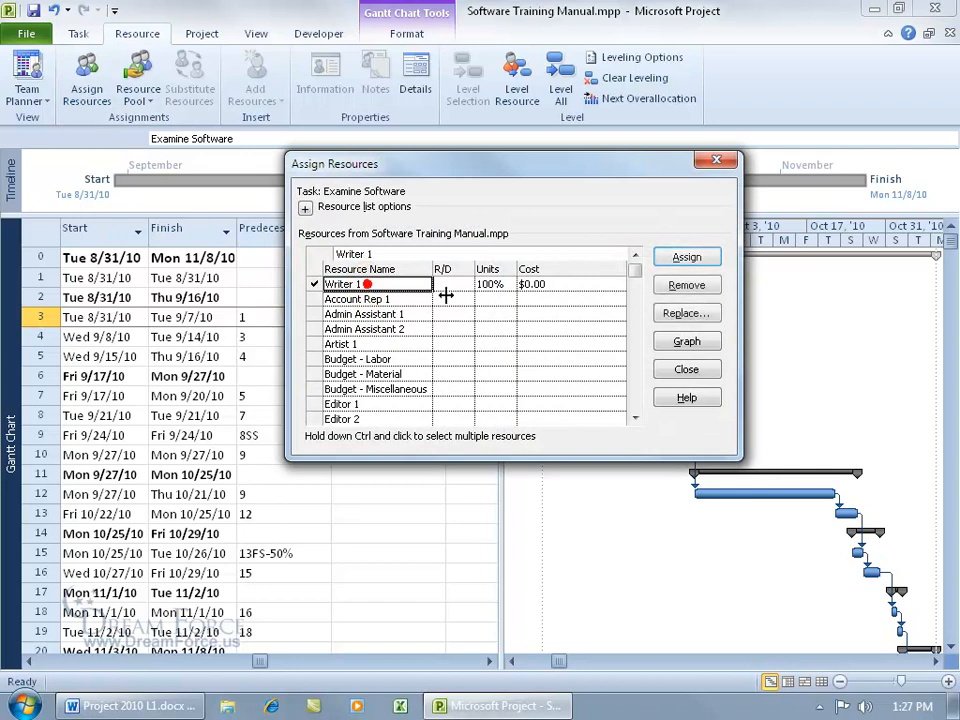
left_click(686, 285)
left_click(717, 160)
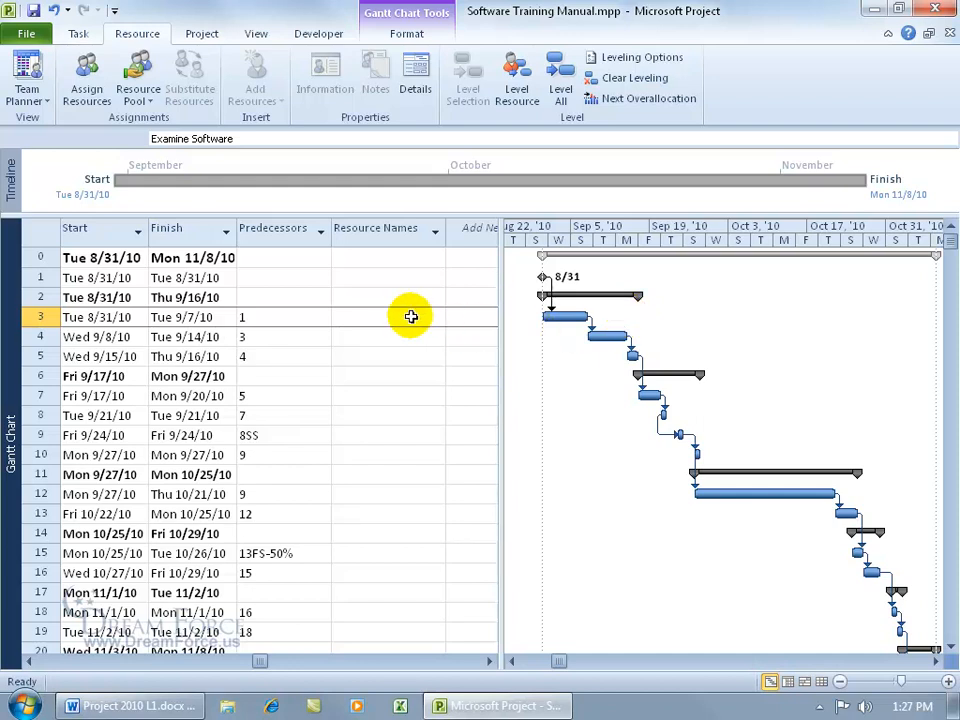
- Assign Writer 1 to the Examine Software task directly in its Resource Names cell
left_click(411, 317)
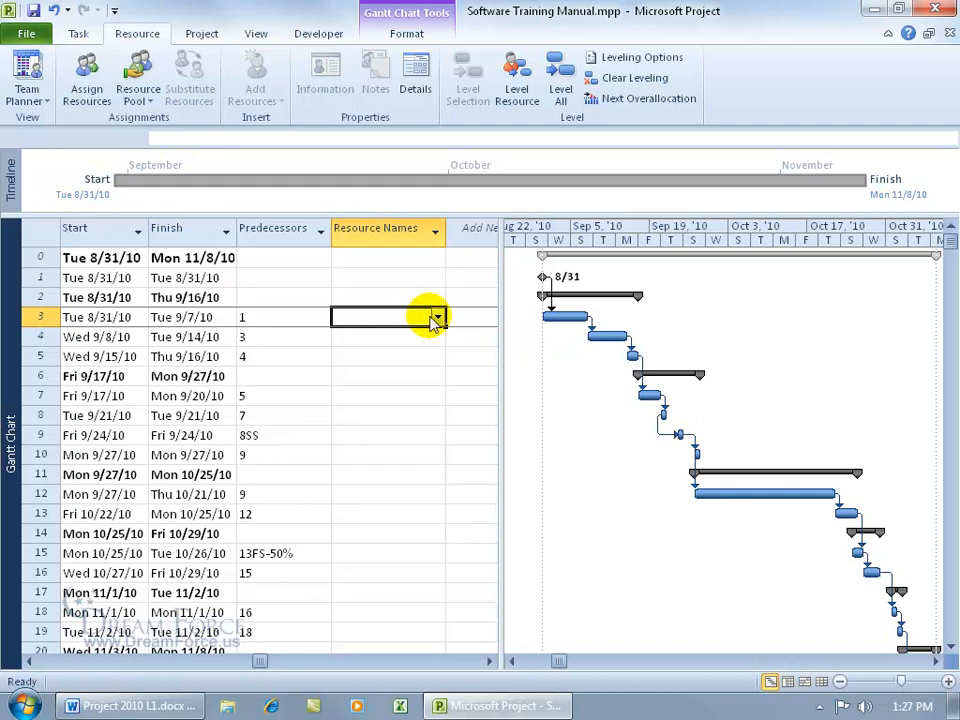
left_click(438, 317)
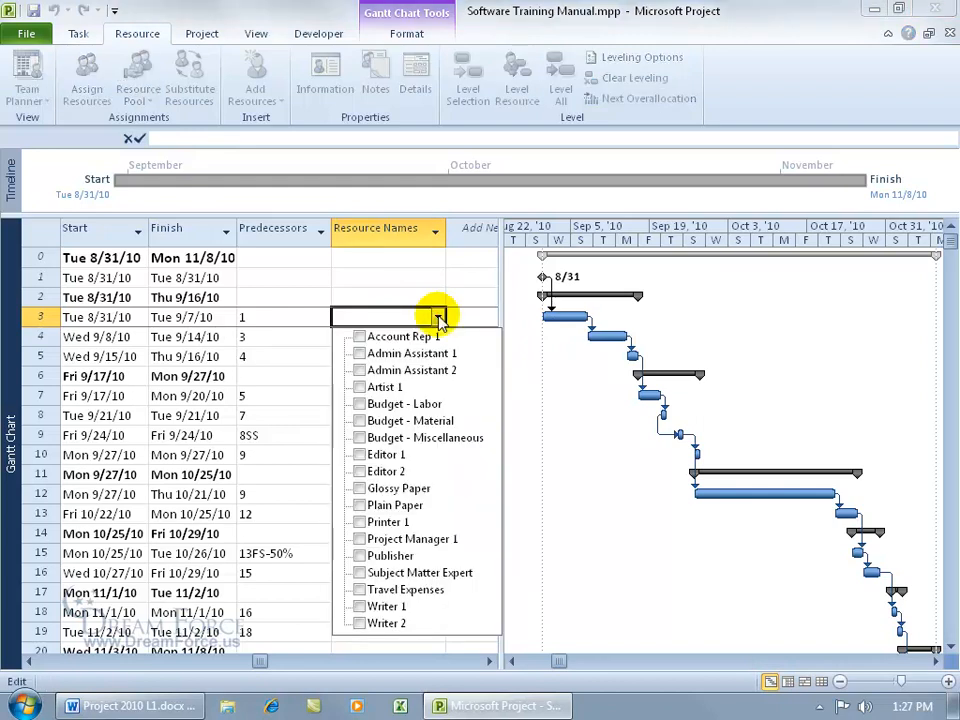
left_click(362, 607)
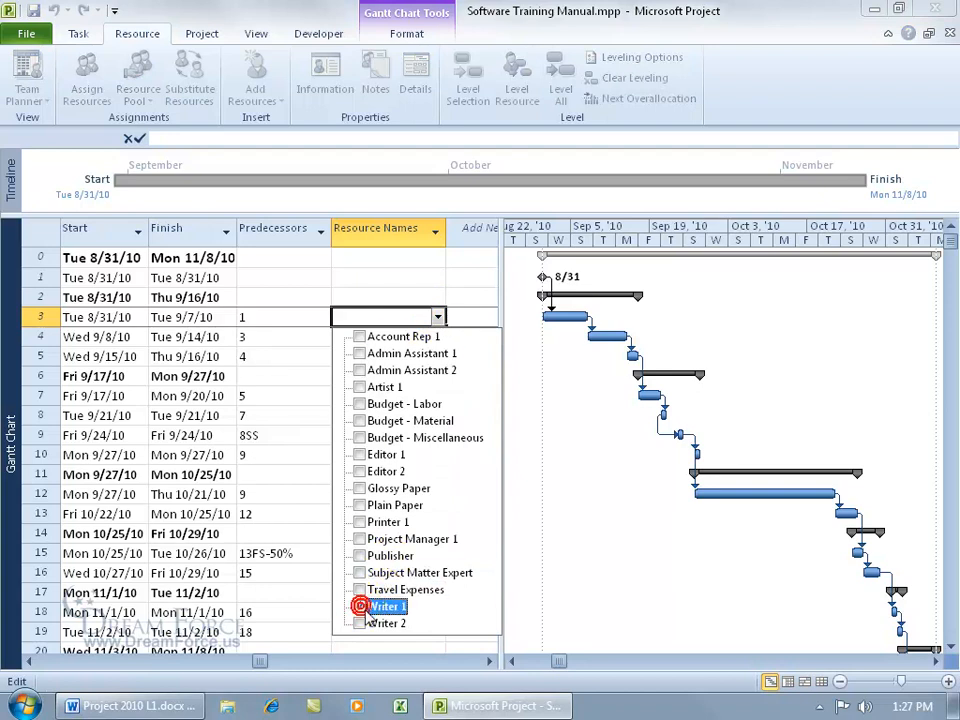
left_click(303, 600)
- Clear Writer 1 from the Examine Software task's Resource Names cell and assign it again
left_click(438, 317)
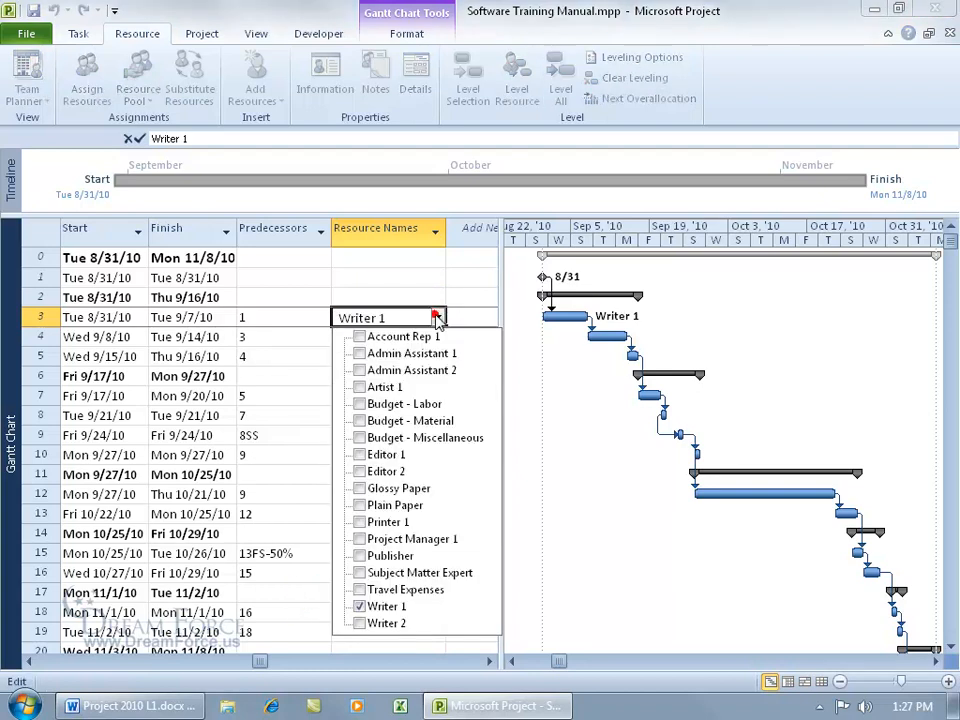
left_click(362, 607)
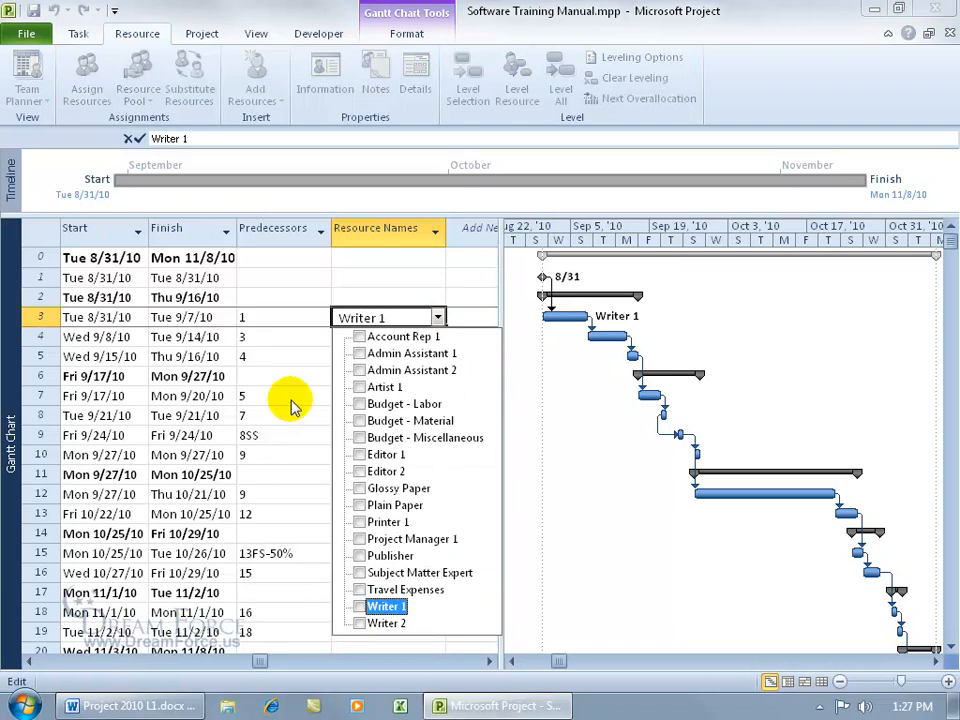
left_click(284, 499)
left_click(438, 317)
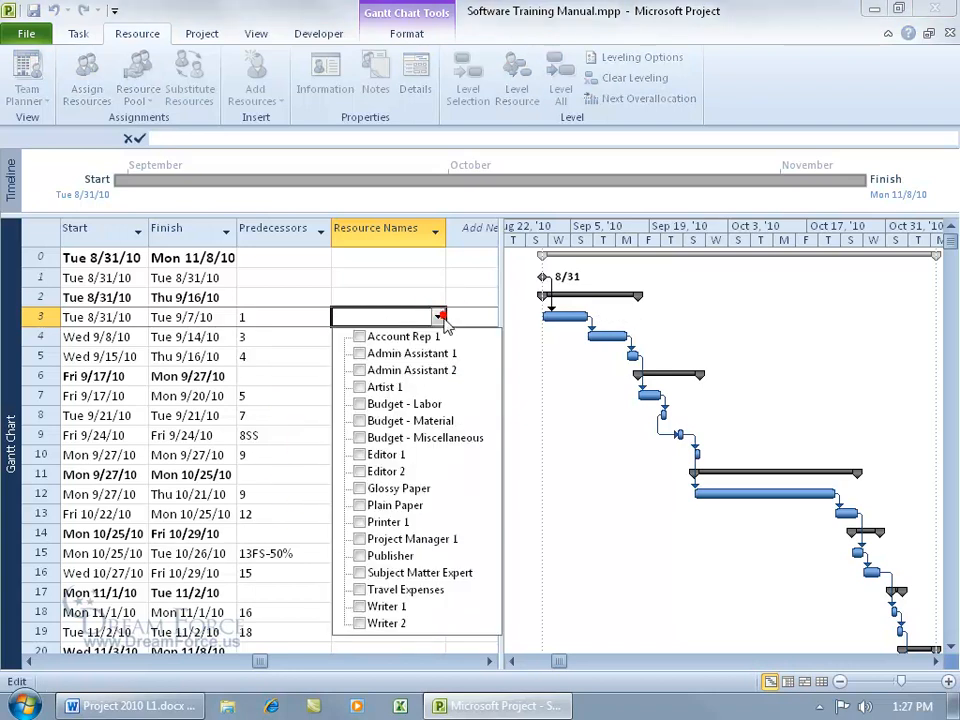
left_click(365, 609)
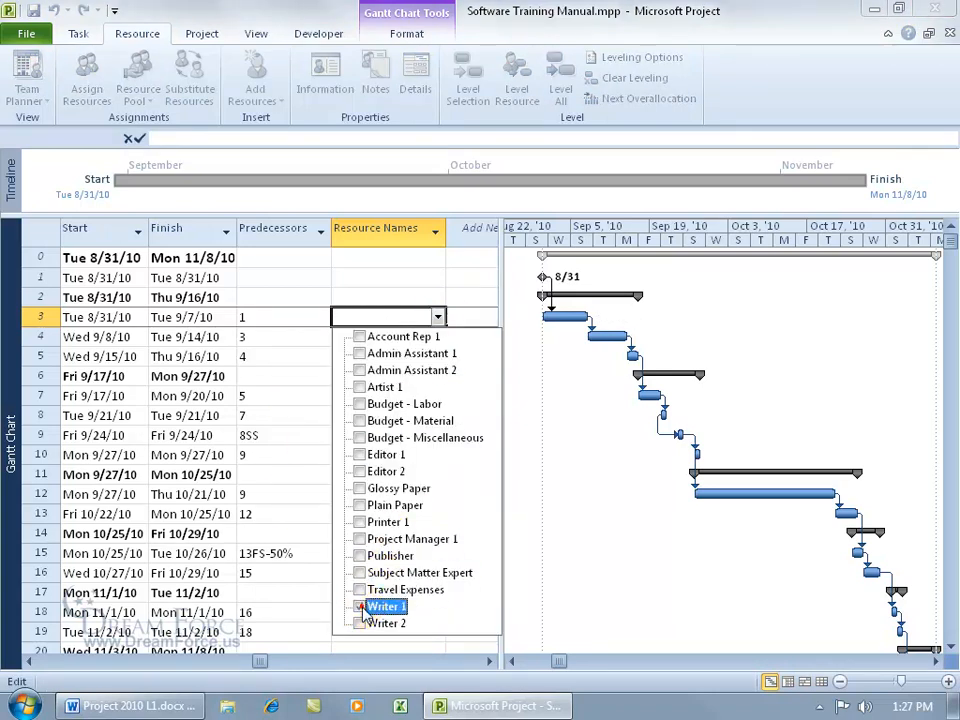
left_click(322, 416)
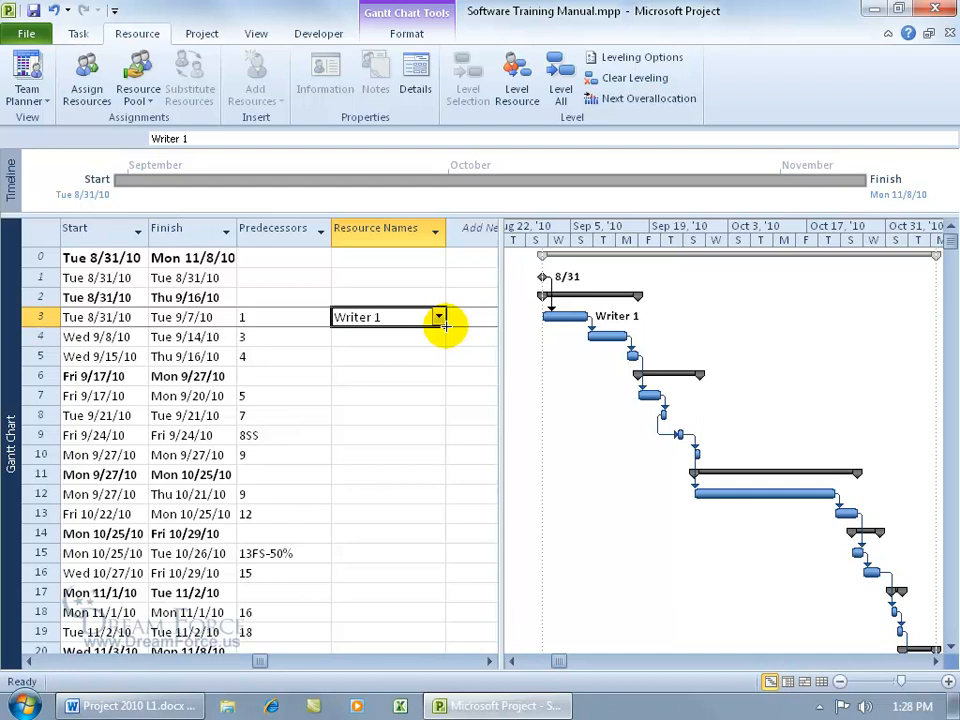
- Fill the Writer 1 assignment down to the Search Internal Documentation and Interview Subject Matter Experts tasks
left_click_drag(445, 325, 445, 364)
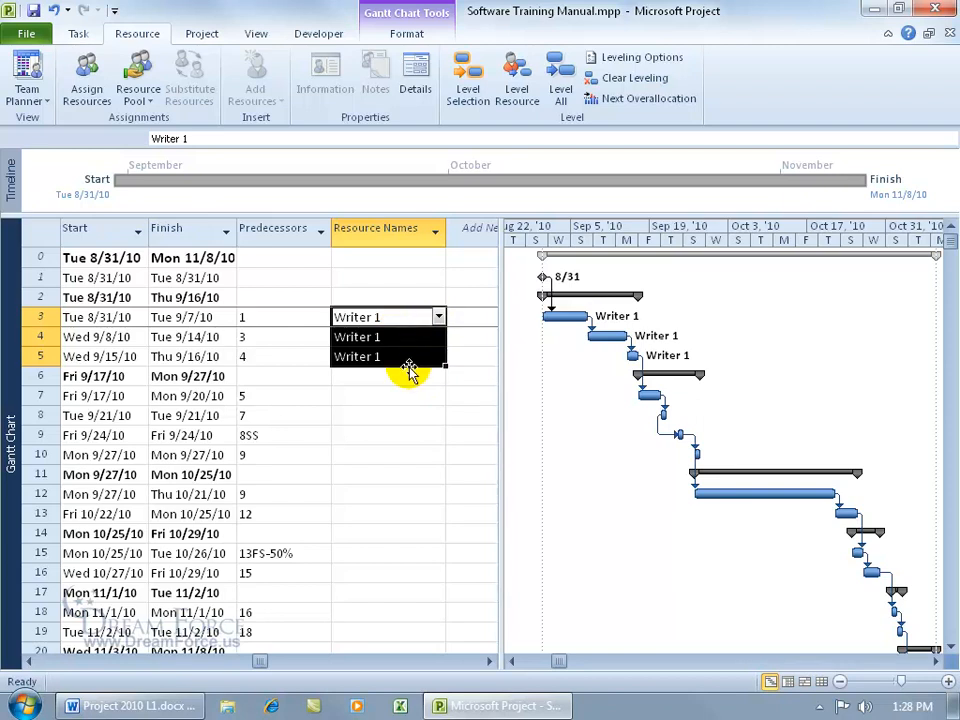
left_click(378, 412)
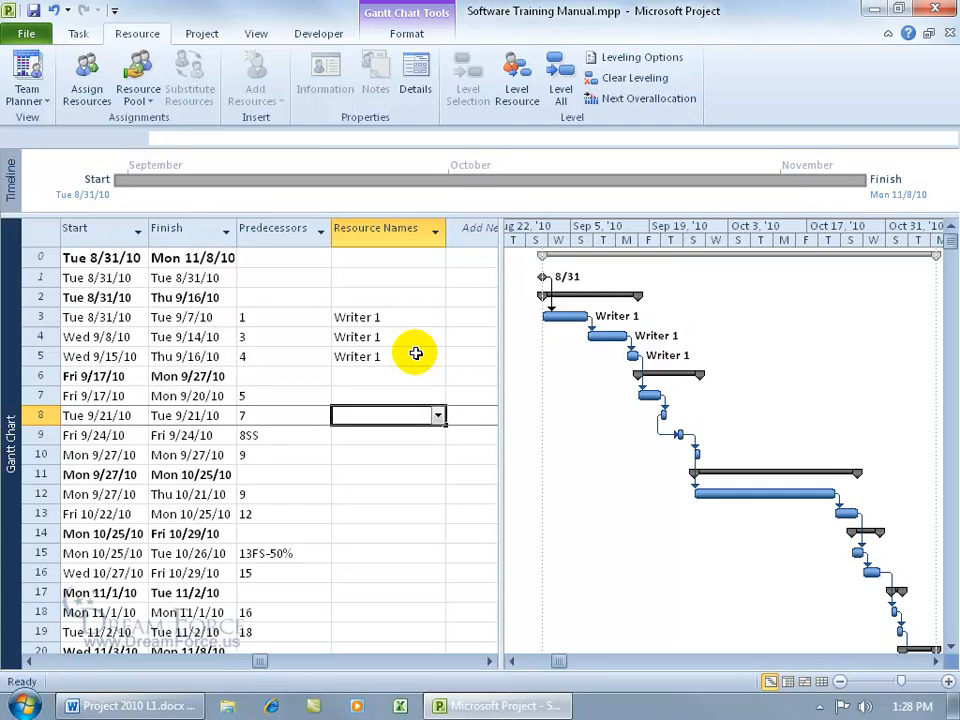
left_click(29, 661)
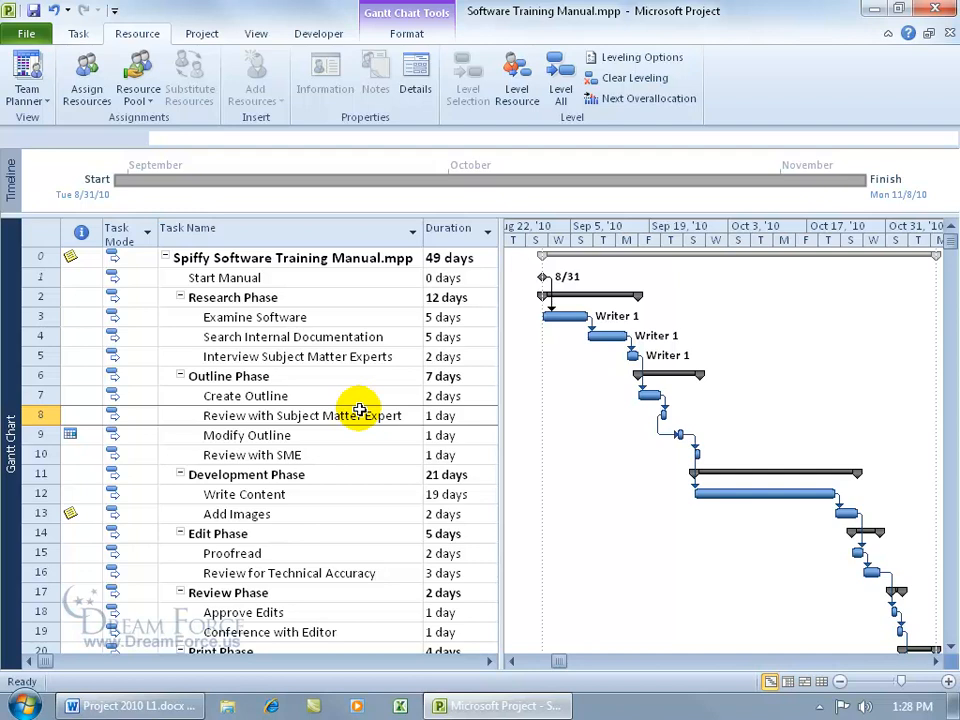
- Show the Task Form as the details pane in a split view below the Gantt Chart
left_click(256, 36)
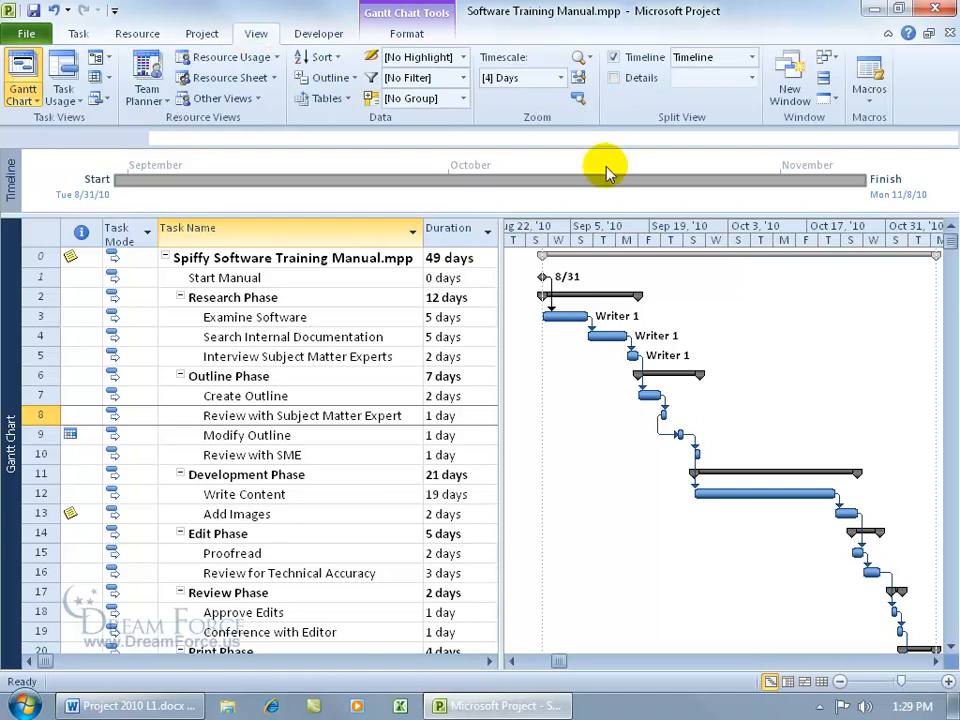
left_click(620, 78)
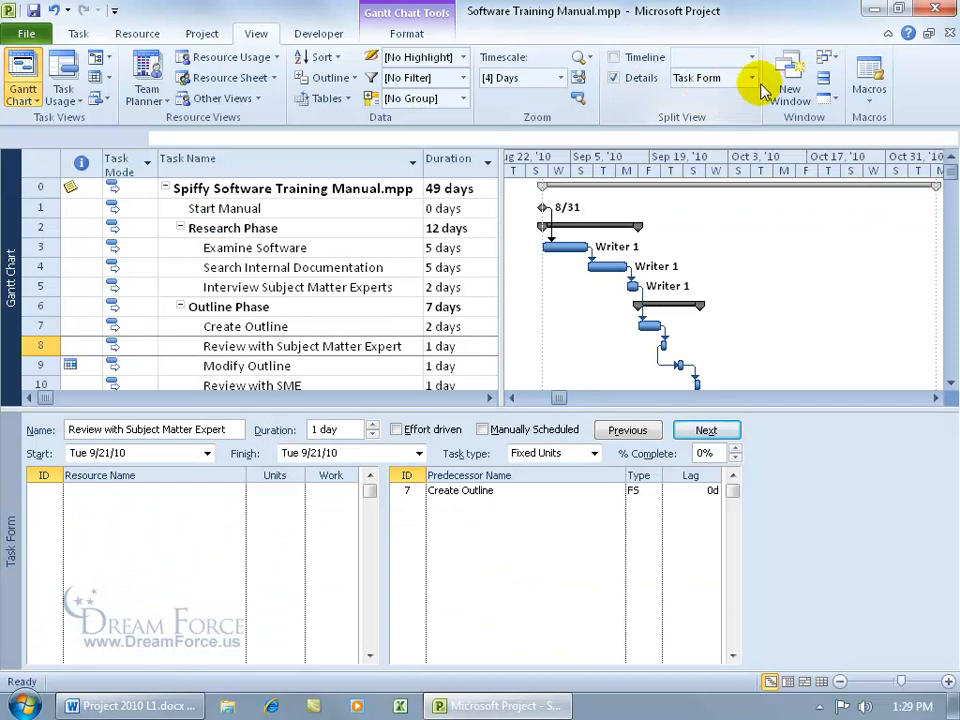
left_click(753, 78)
left_click(632, 108)
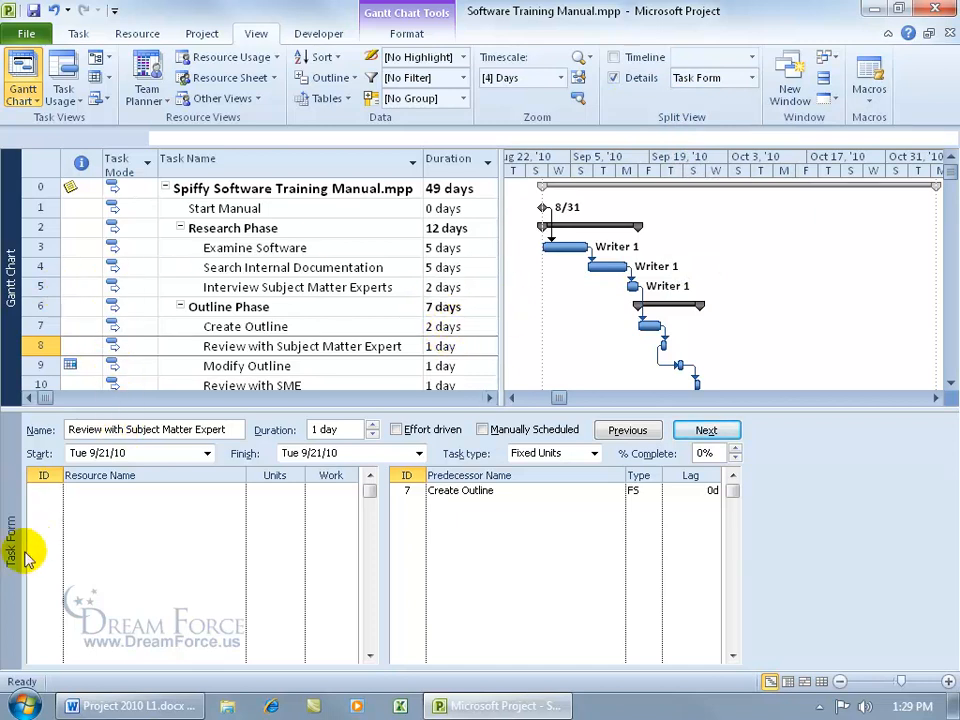
- Examine the resource and predecessor details of the Interview Subject Matter Experts task in the Task Form
left_click(258, 286)
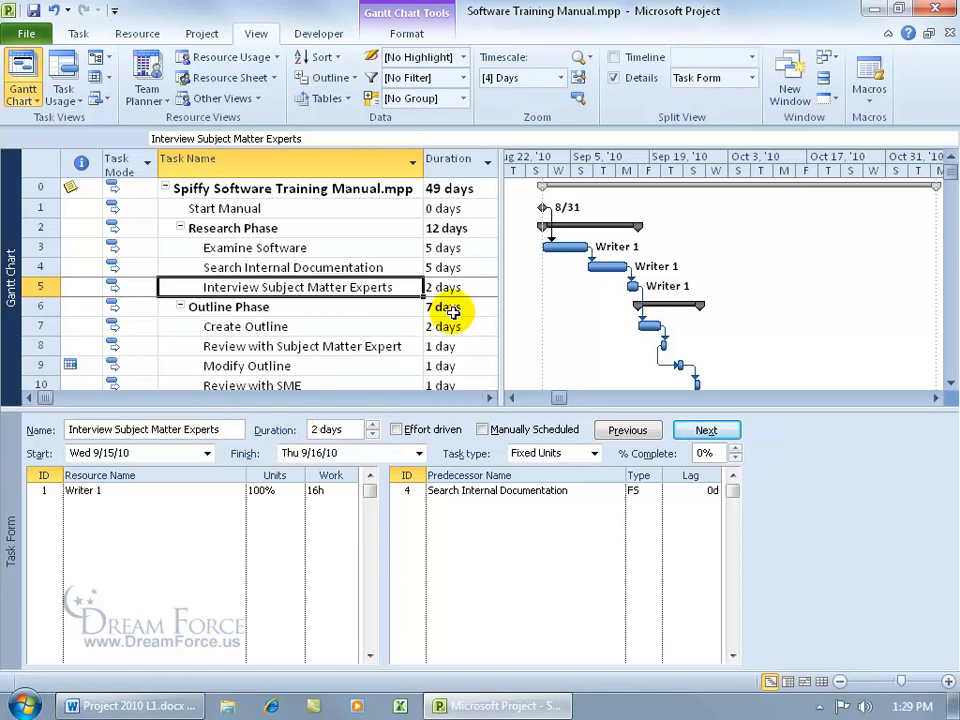
left_click(489, 398)
left_click(489, 398)
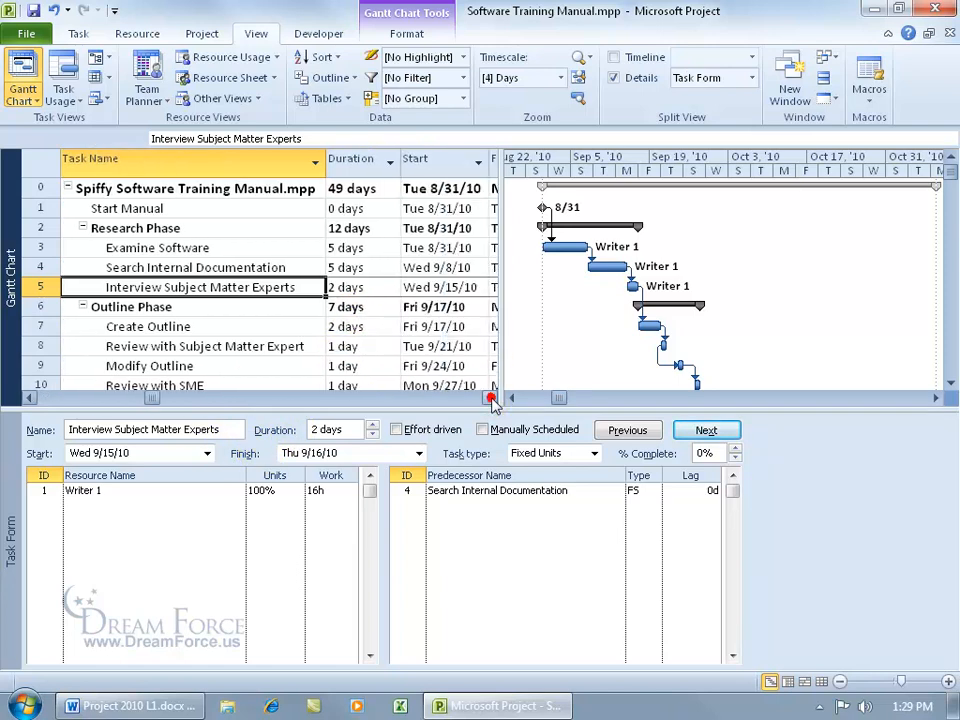
left_click(30, 398)
left_click(30, 398)
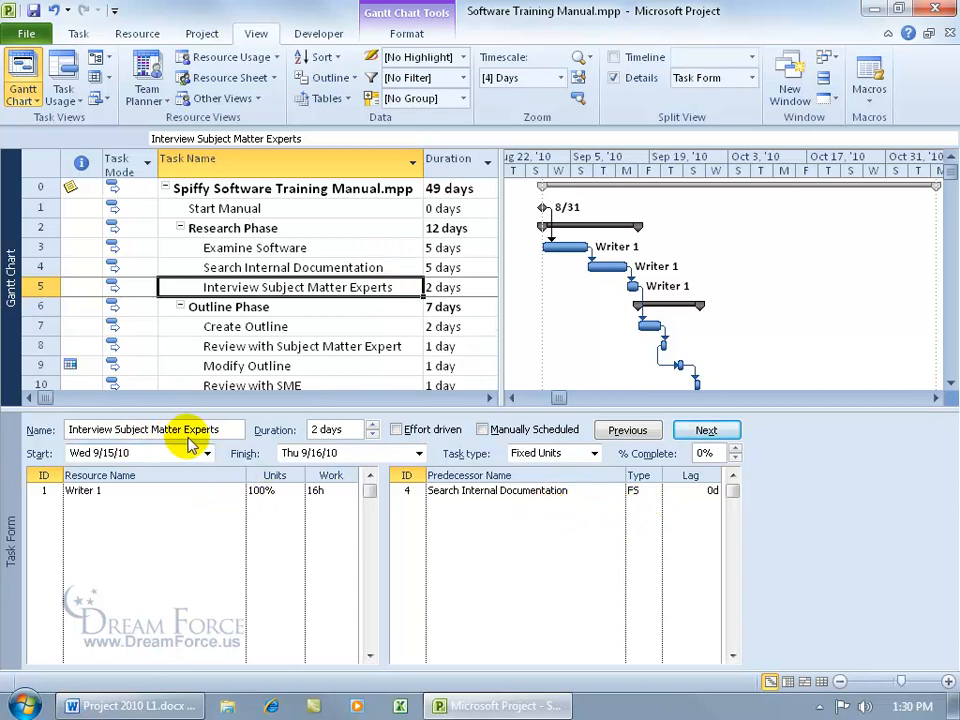
- Assign Writer 1 to the Create Outline task through the Task Form's resource list
left_click(257, 326)
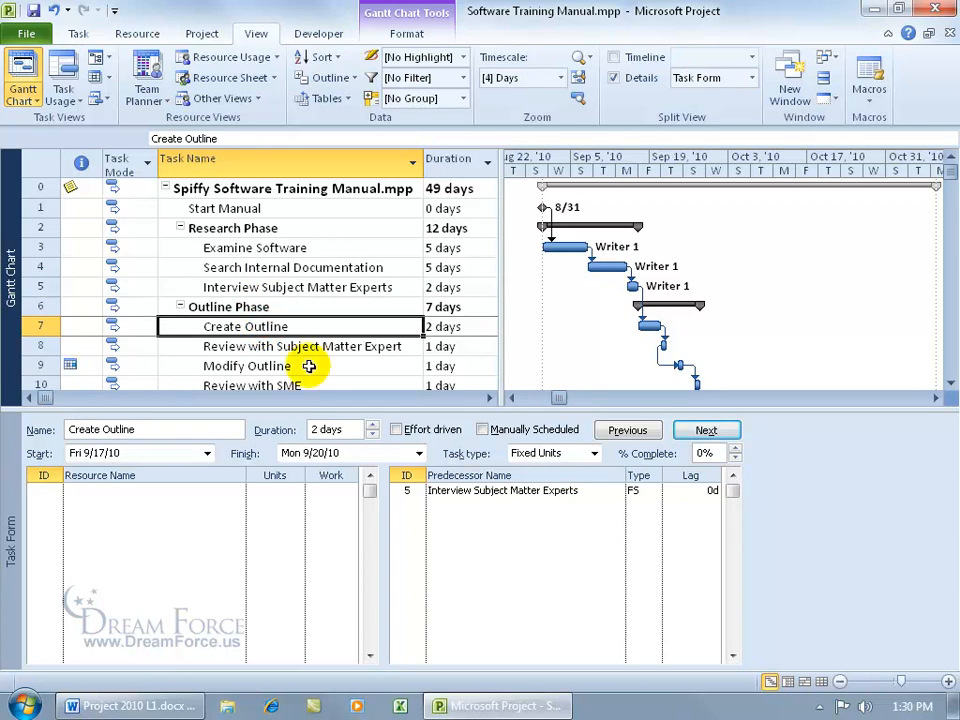
left_click(236, 492)
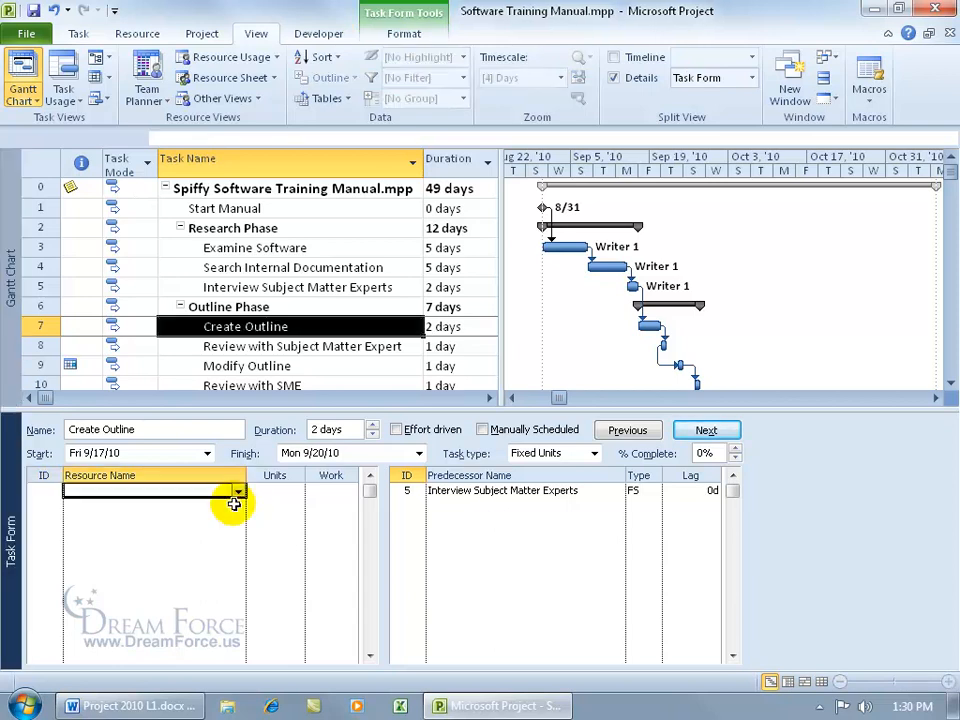
left_click(239, 492)
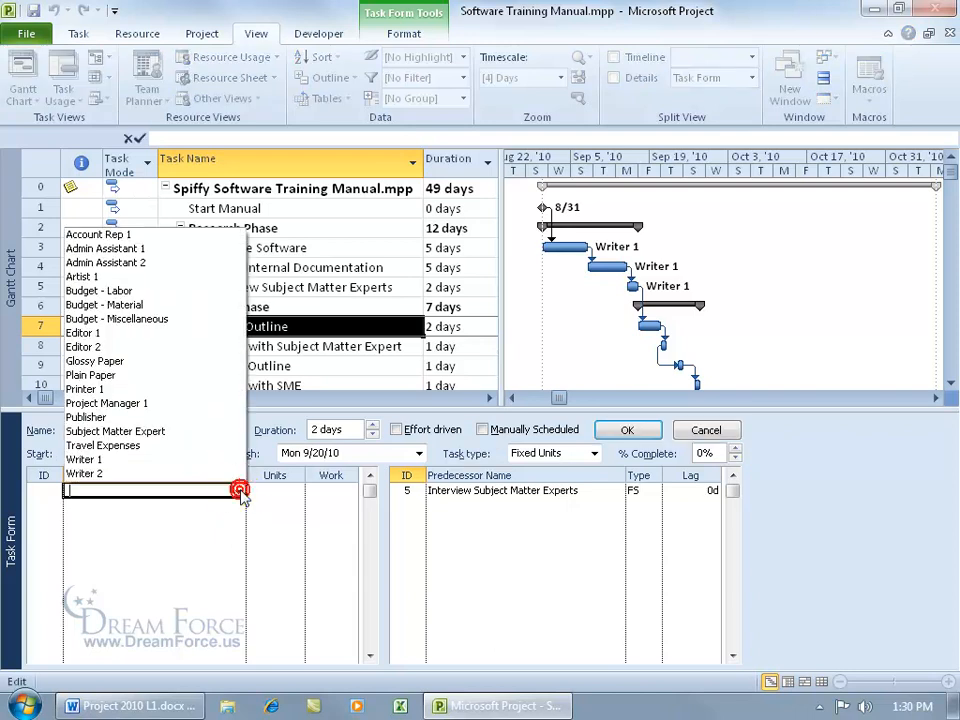
left_click(208, 459)
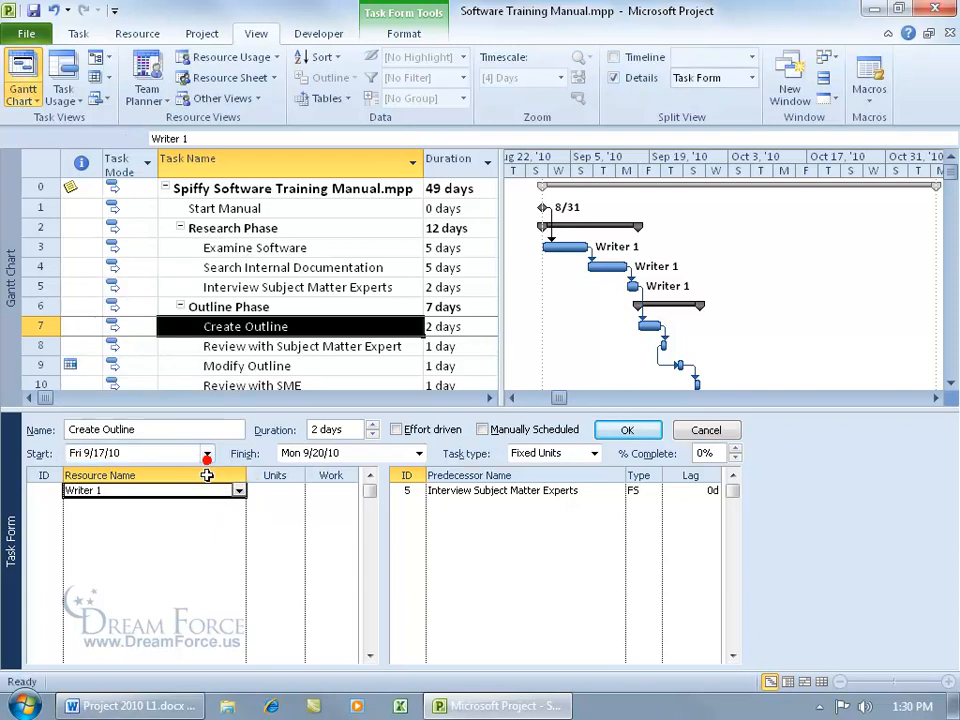
left_click(627, 430)
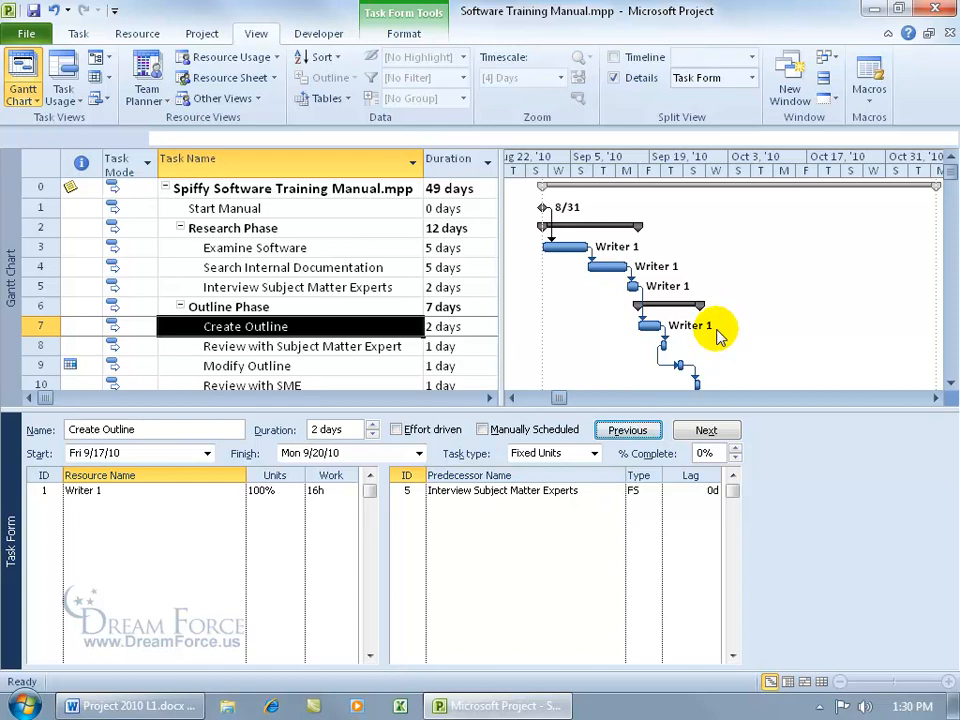
- Delete the Writer 1 assignment from the Create Outline task in the Task Form
left_click(186, 490)
key("Delete")
left_click(627, 430)
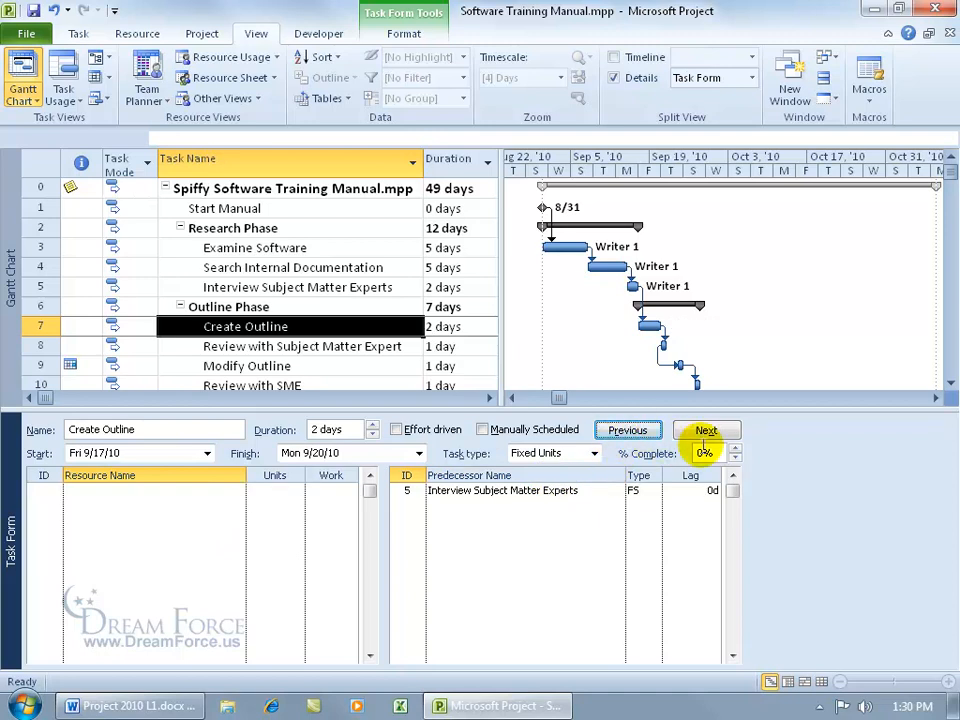
- Browse the Task Form back to the Search Internal Documentation task and forward again to Create Outline
left_click(634, 432)
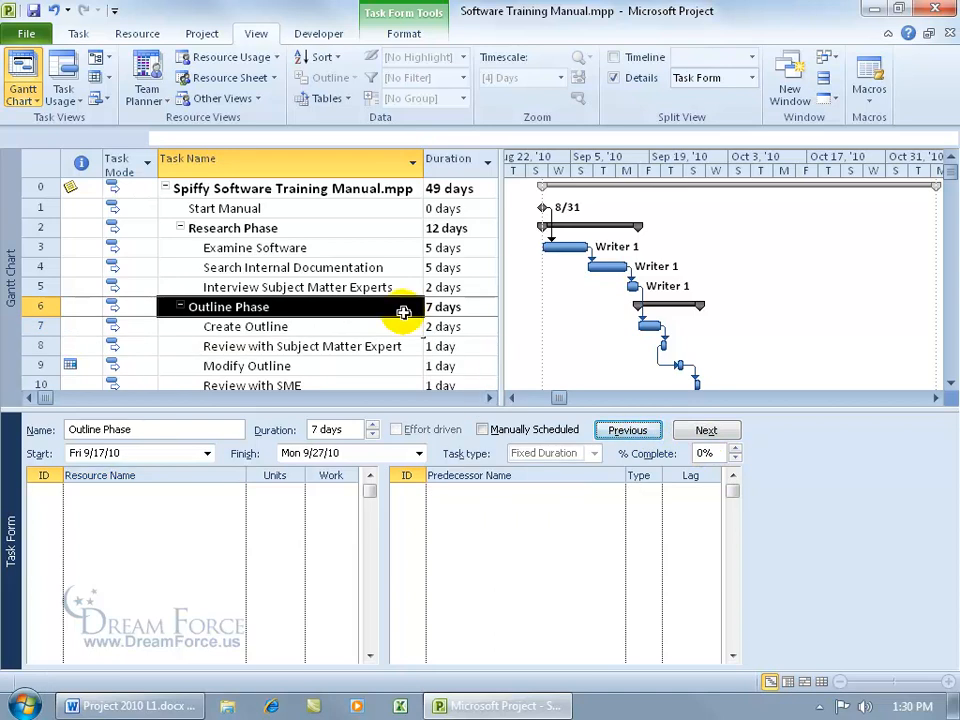
left_click(614, 430)
left_click(612, 430)
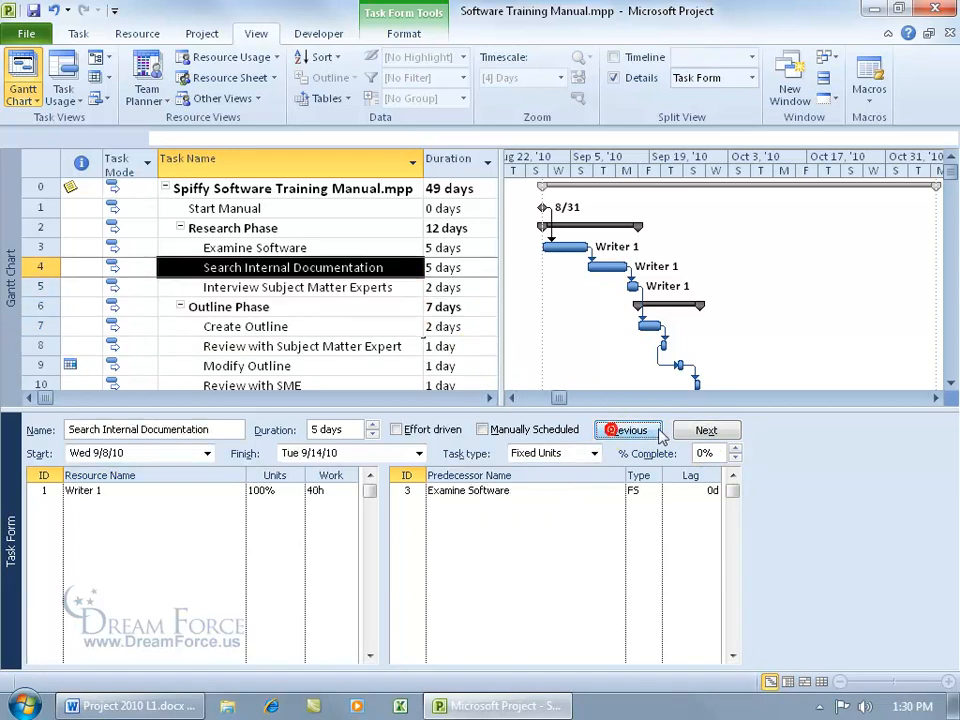
left_click(703, 430)
left_click(703, 430)
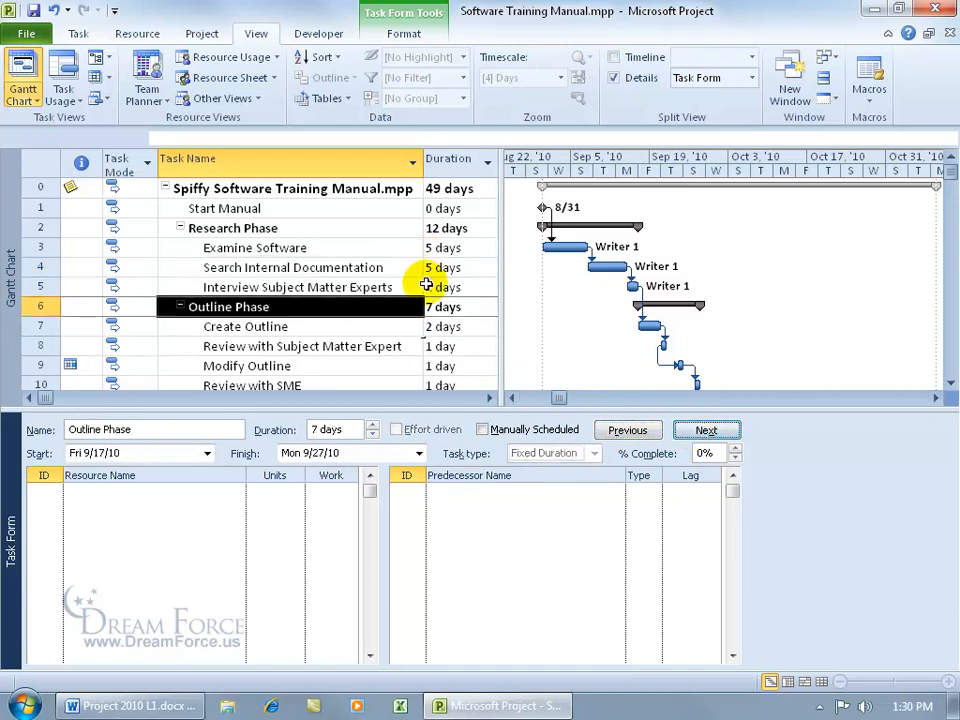
left_click(703, 430)
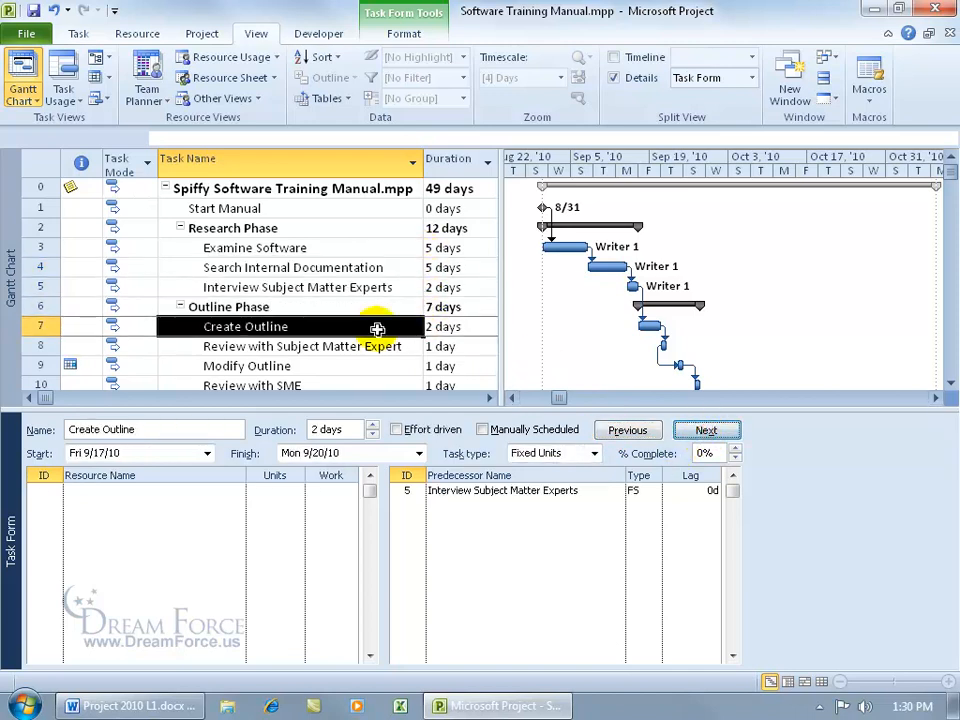
- Assign Writer 1 to the Create Outline task again and review its units and work in the Task Form
left_click(238, 491)
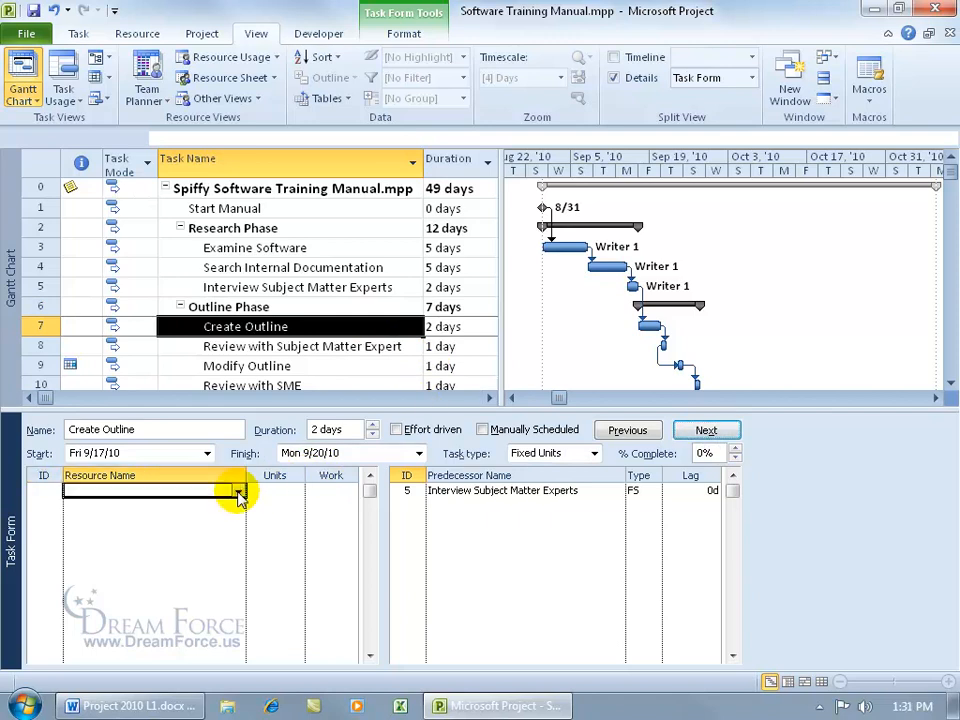
left_click(238, 491)
left_click(225, 461)
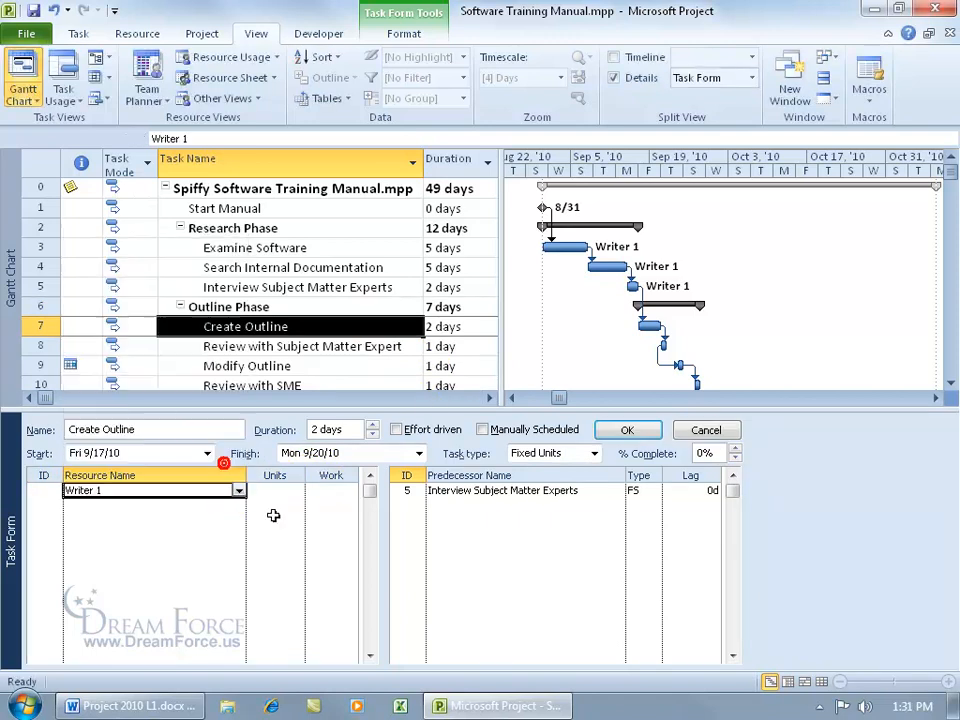
left_click(632, 432)
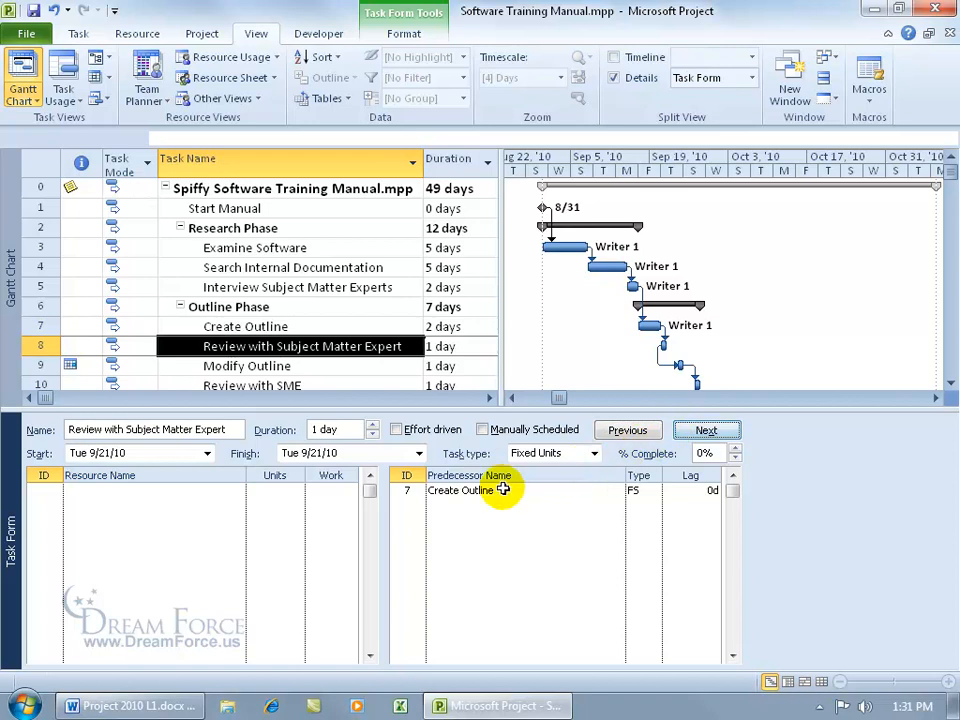
left_click(628, 431)
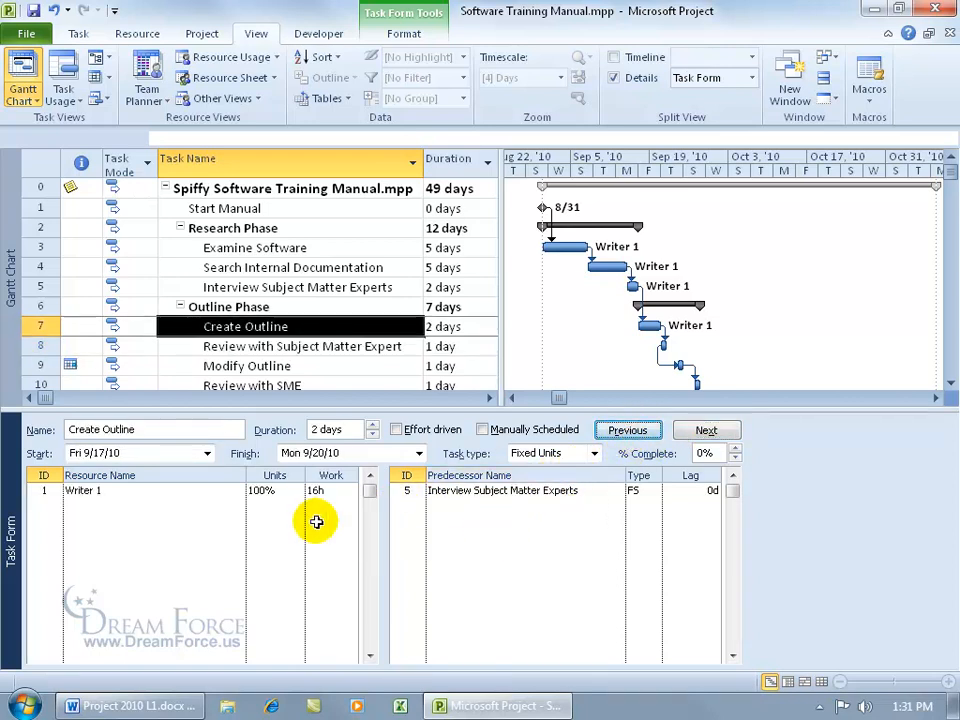
- Assign Writer 1 to the Review with Subject Matter Expert task in the Task Form
left_click(703, 437)
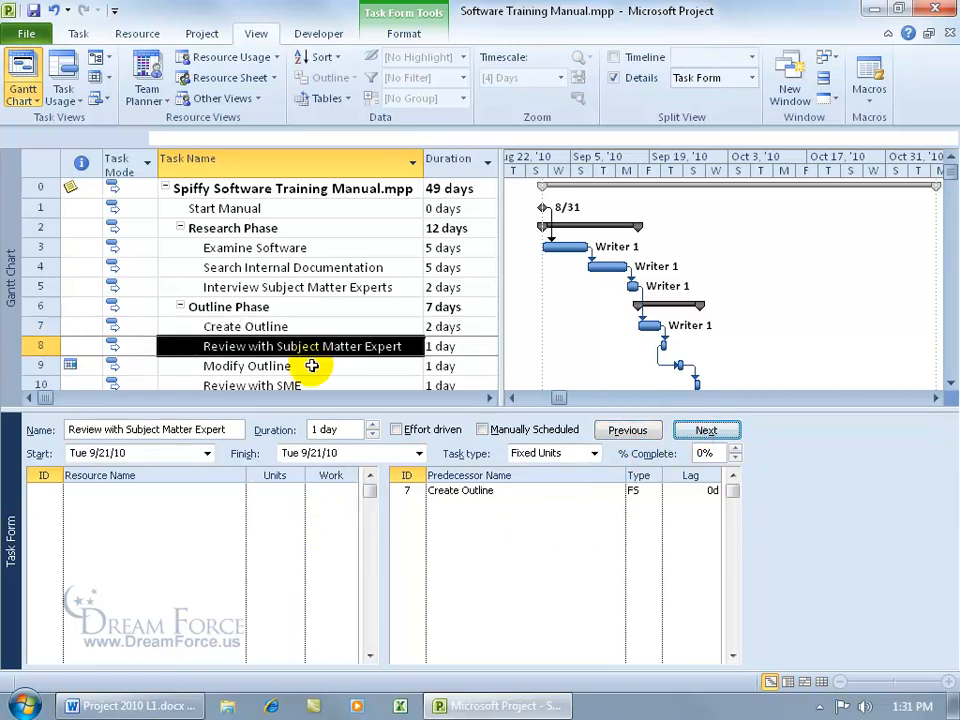
left_click(237, 493)
left_click(239, 491)
left_click(223, 461)
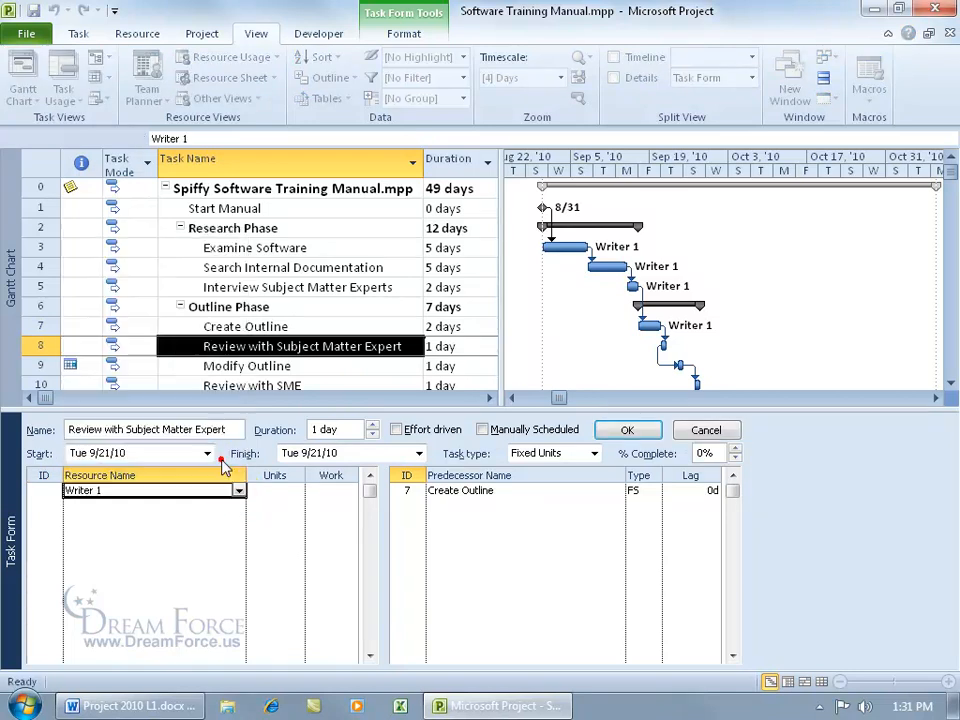
left_click(624, 433)
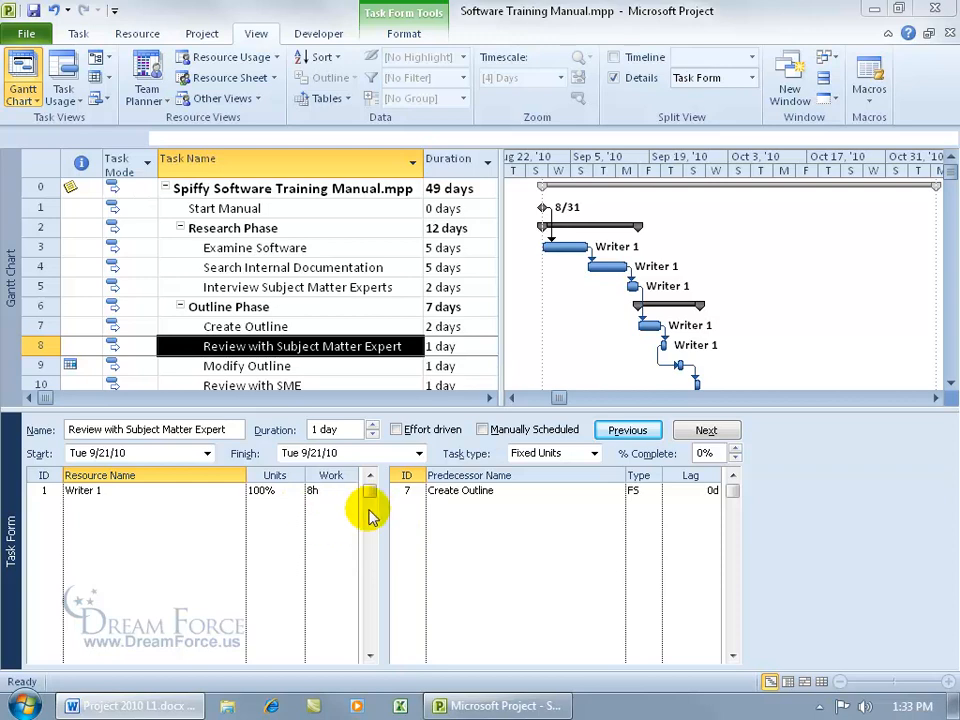
- Show Predecessors & Successors in the Task Form and switch it back to Resources & Predecessors
right_click(455, 452)
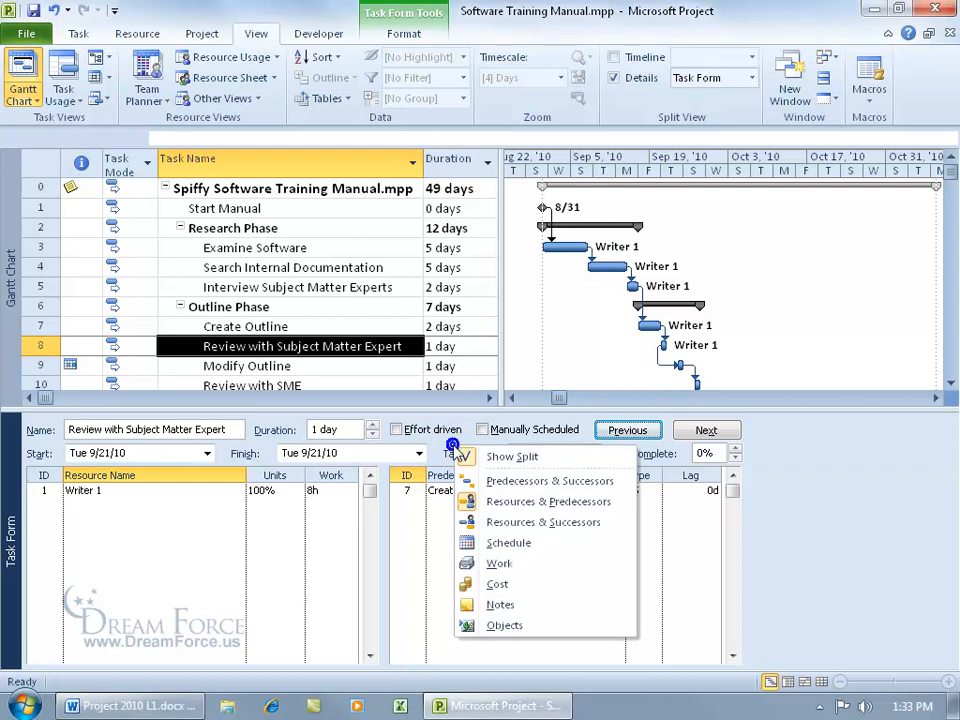
left_click(506, 482)
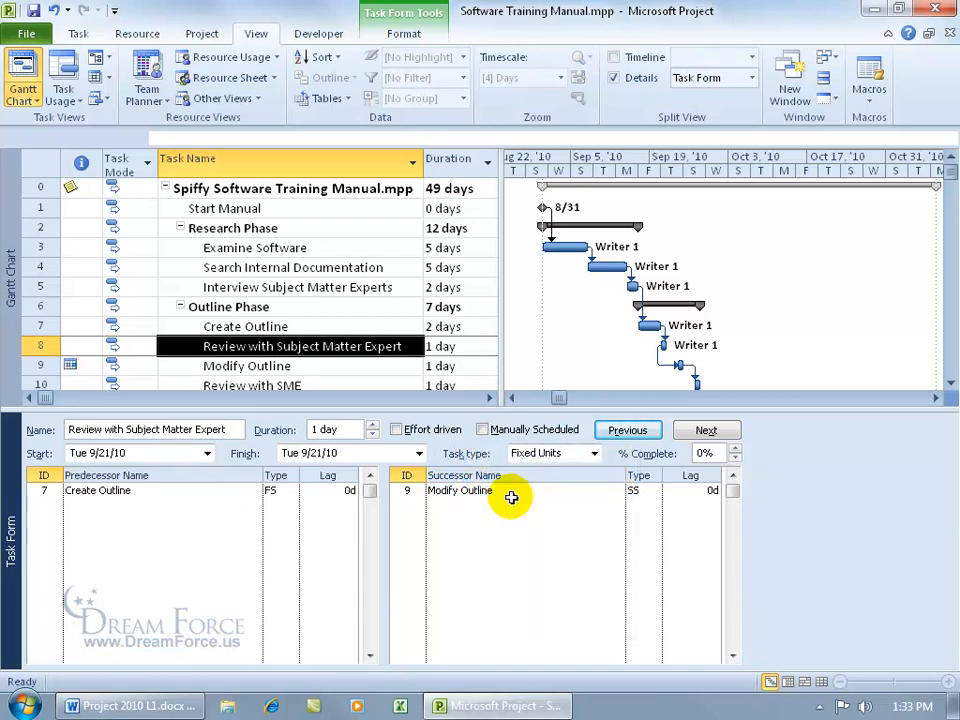
right_click(457, 456)
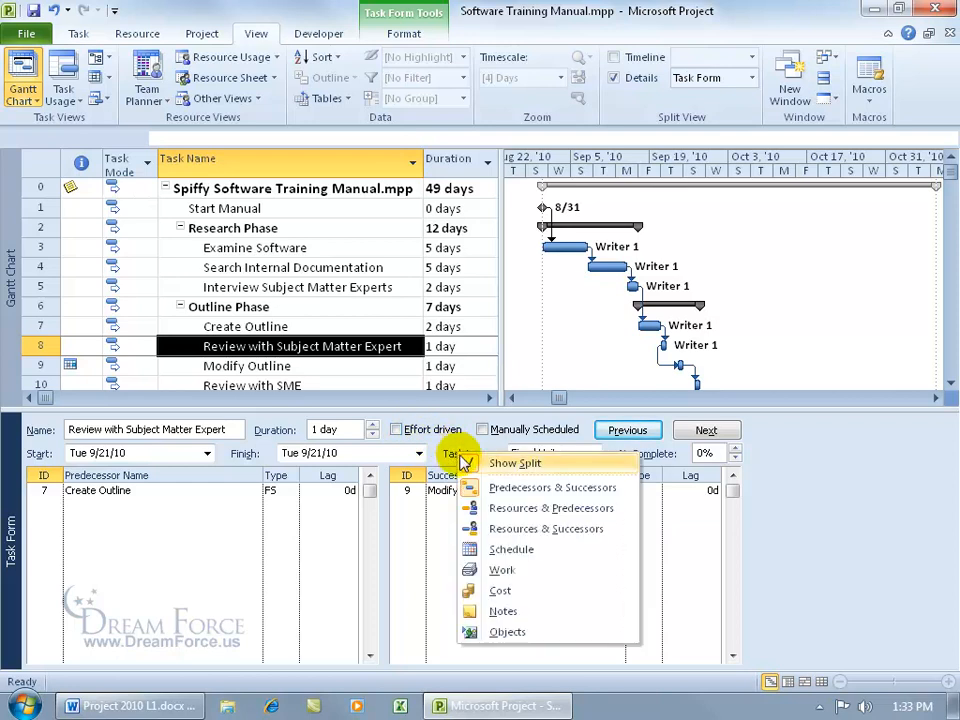
left_click(519, 511)
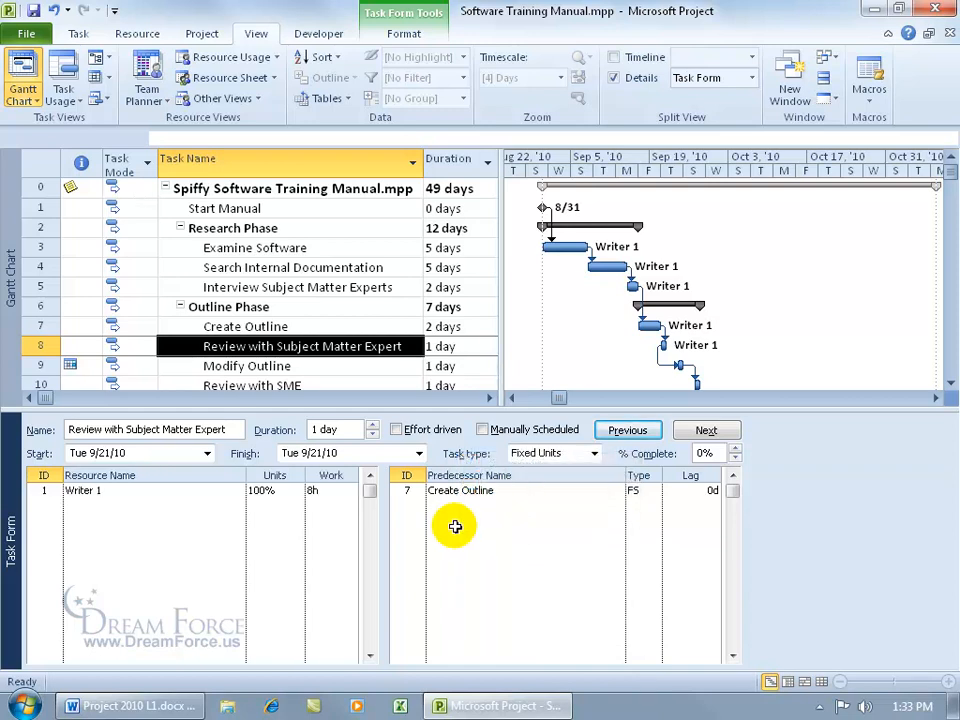
right_click(461, 453)
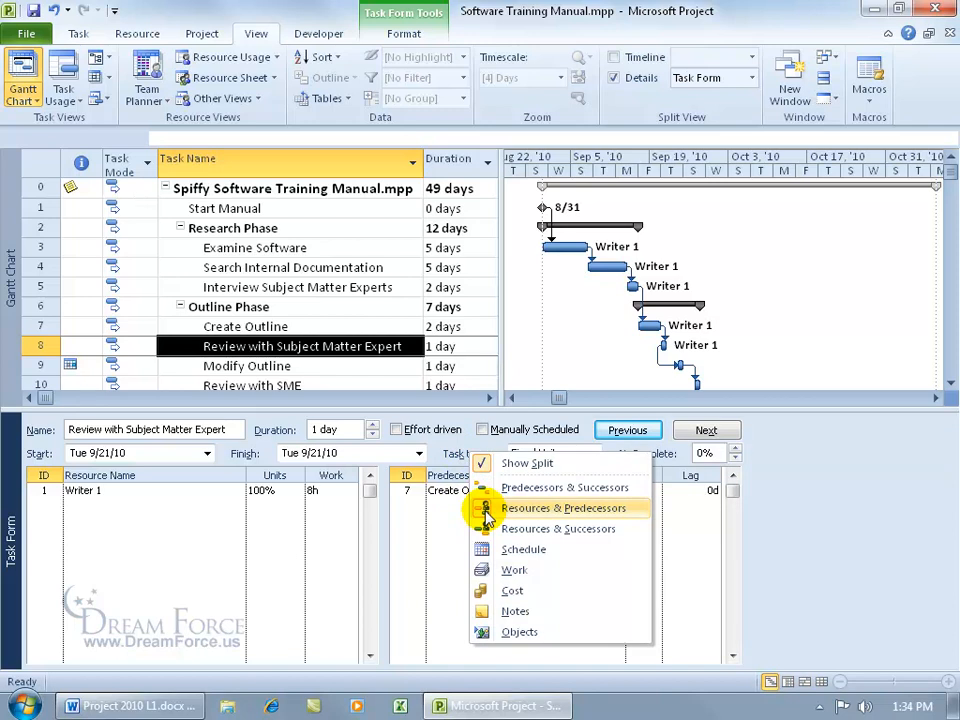
left_click(450, 460)
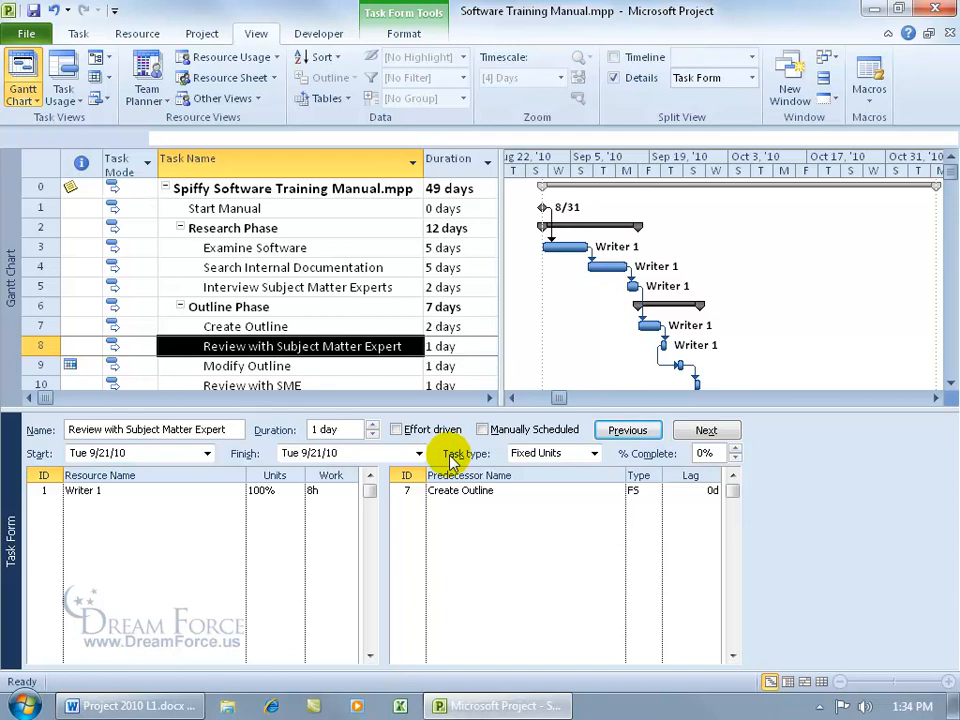
- Collapse the split view at its divider and restore the Task Form details pane below the Gantt Chart
left_click_drag(485, 408, 485, 408)
double_click(485, 408)
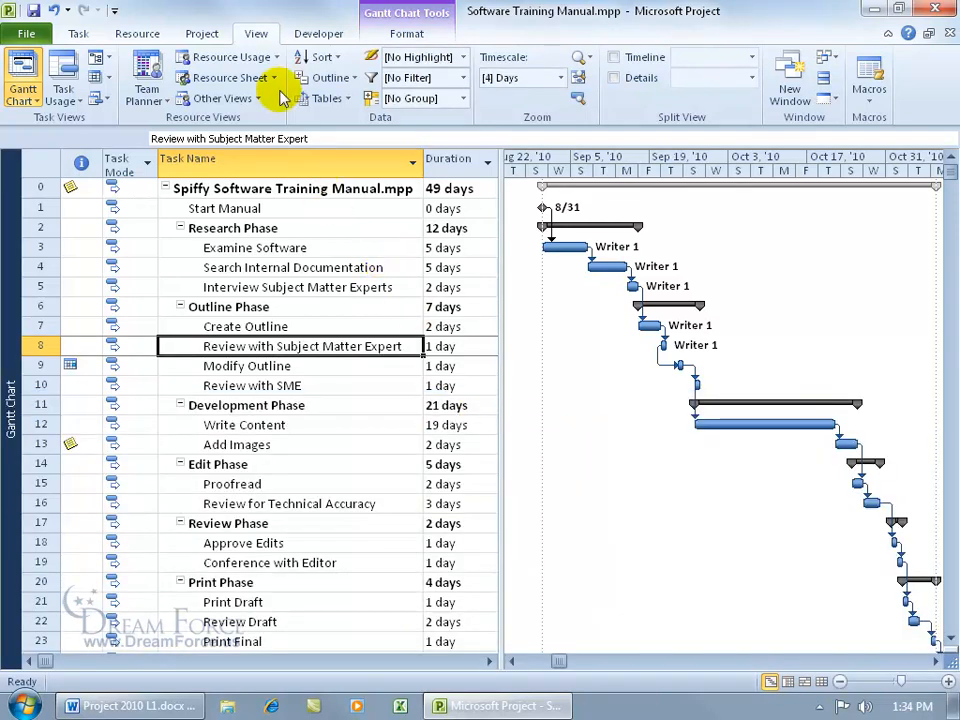
left_click(613, 78)
left_click(613, 78)
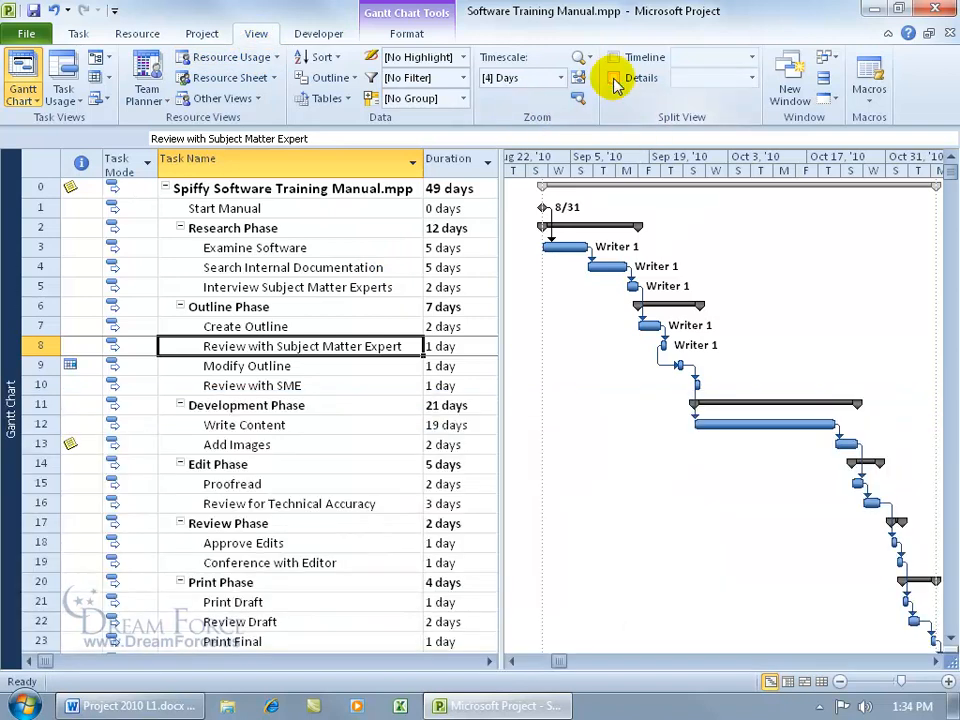
left_click(613, 78)
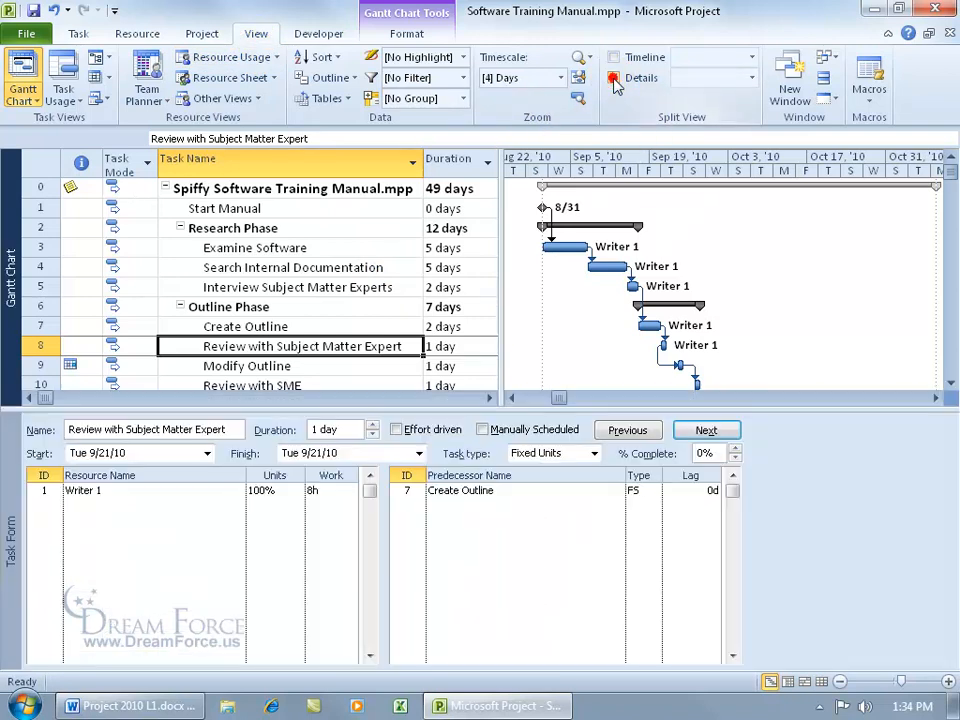
- Turn off Show Split for the Task Form and display the details pane again
right_click(460, 456)
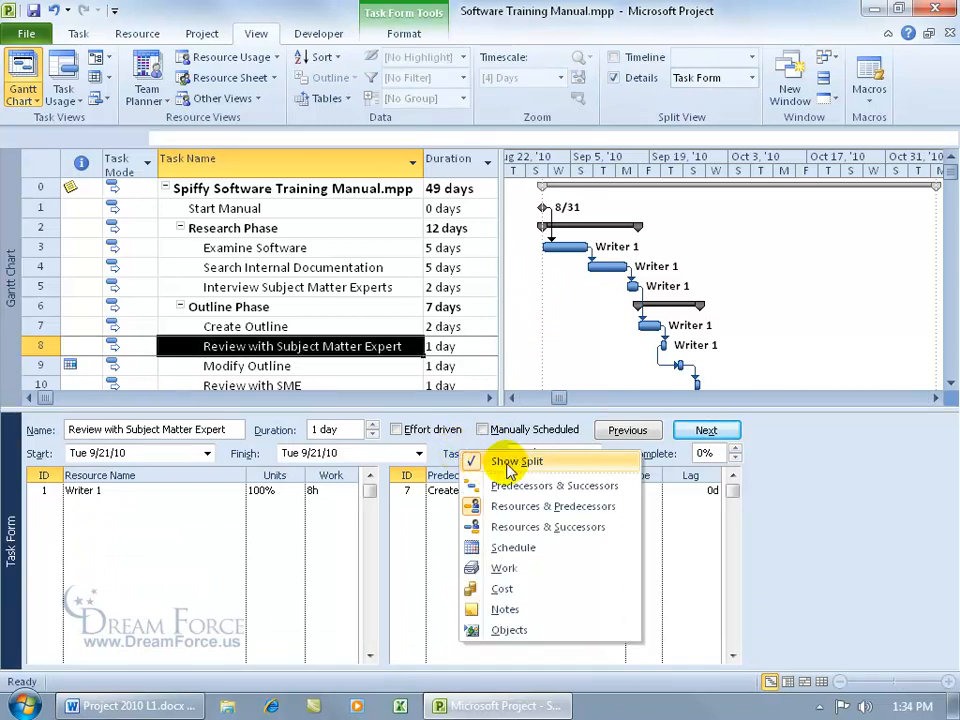
left_click(510, 463)
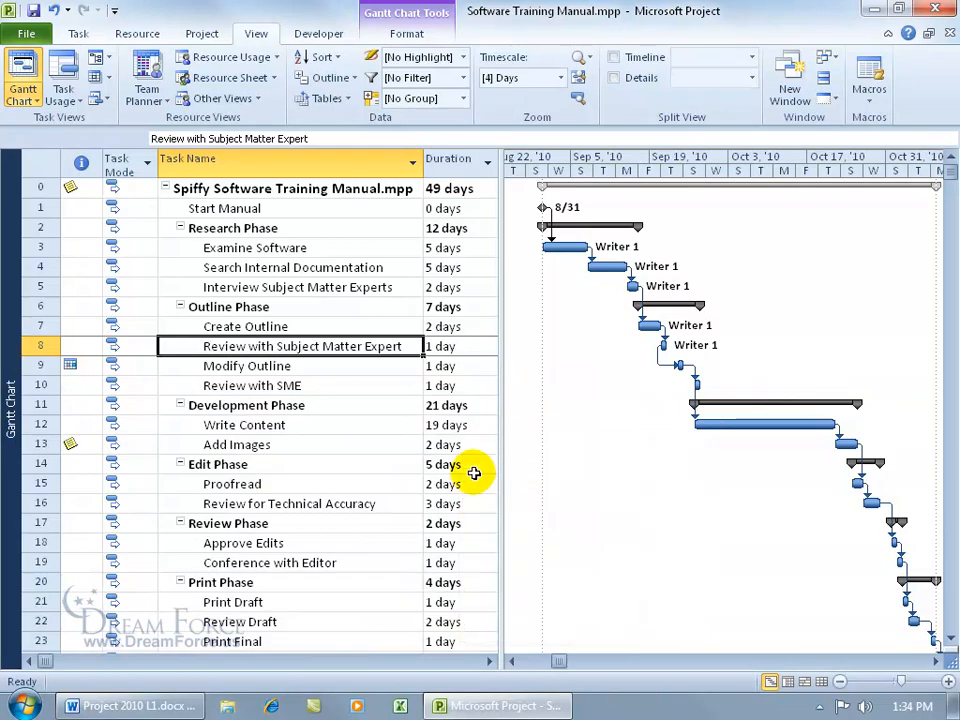
left_click(614, 77)
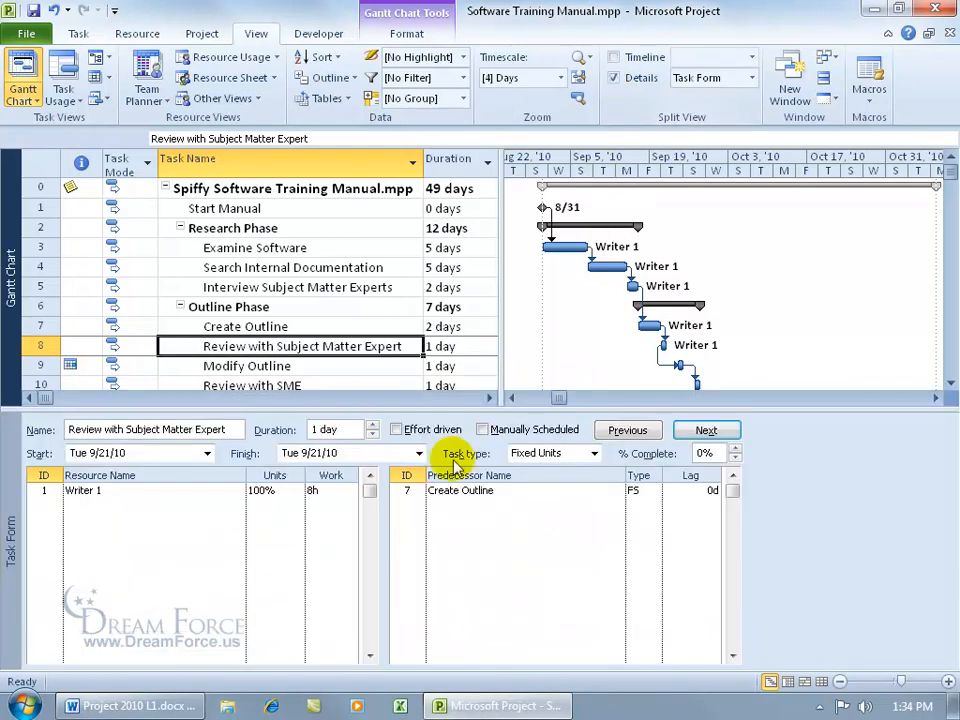